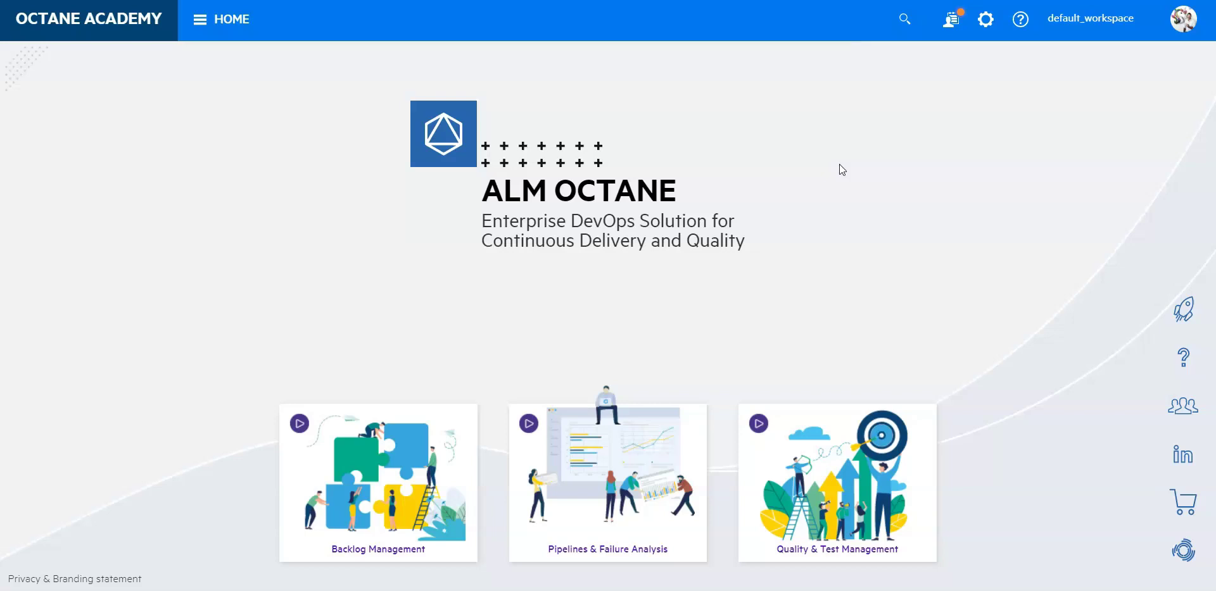
Step: Open the document report generator for the workspace
click(983, 28)
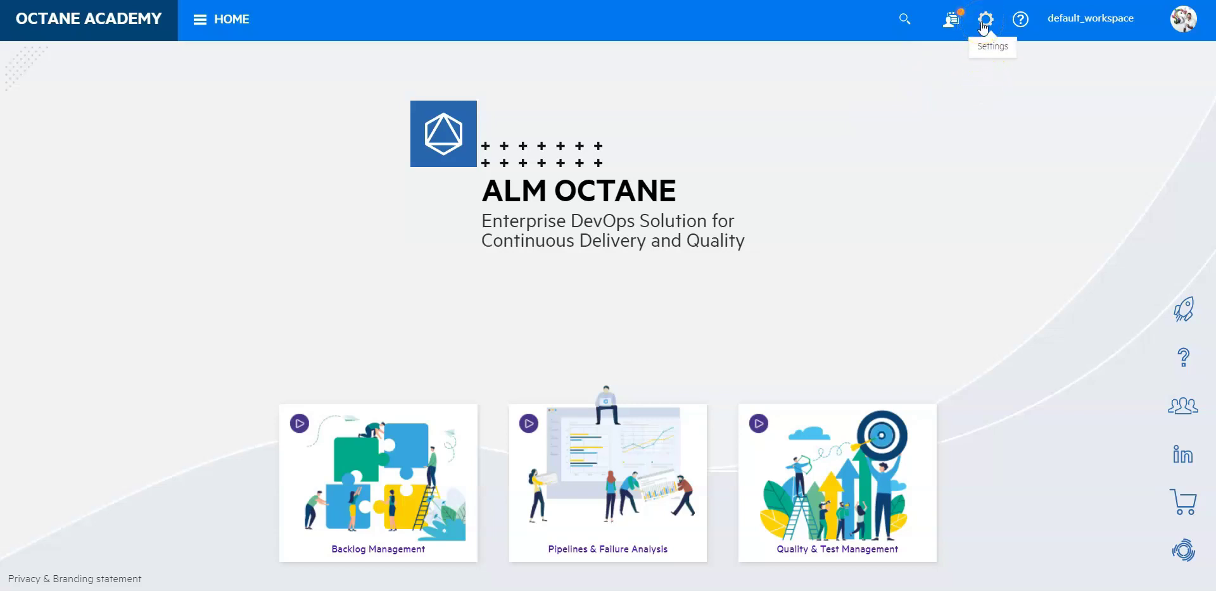
click(983, 28)
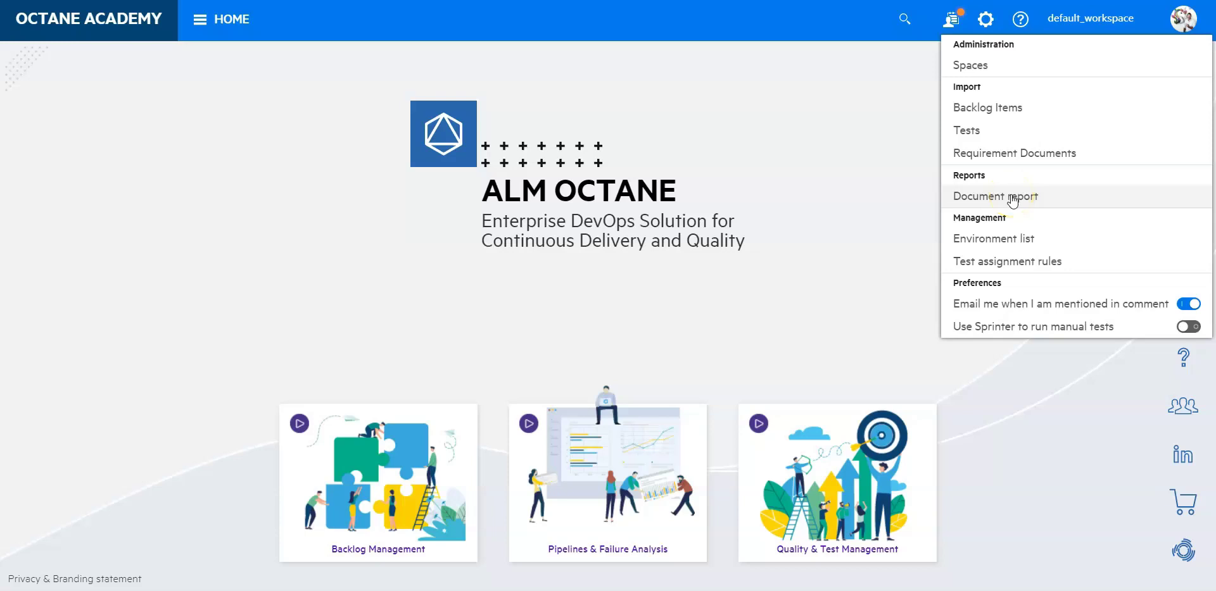
click(1012, 201)
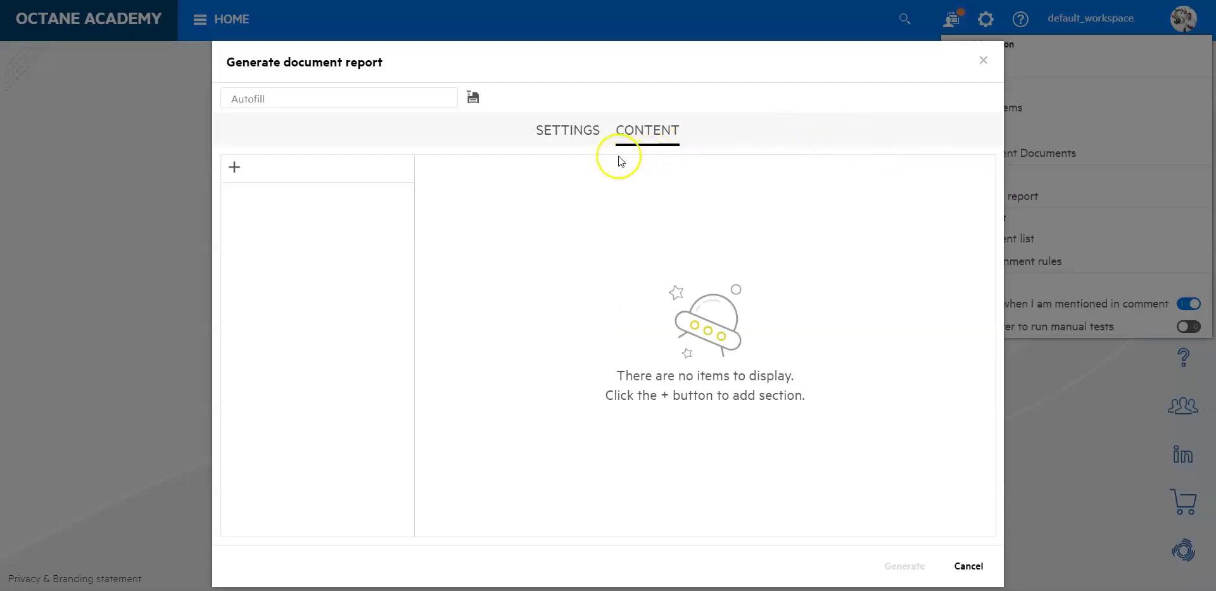
Step: Review the report's general settings, including title, description, author and date display, and file name
click(560, 134)
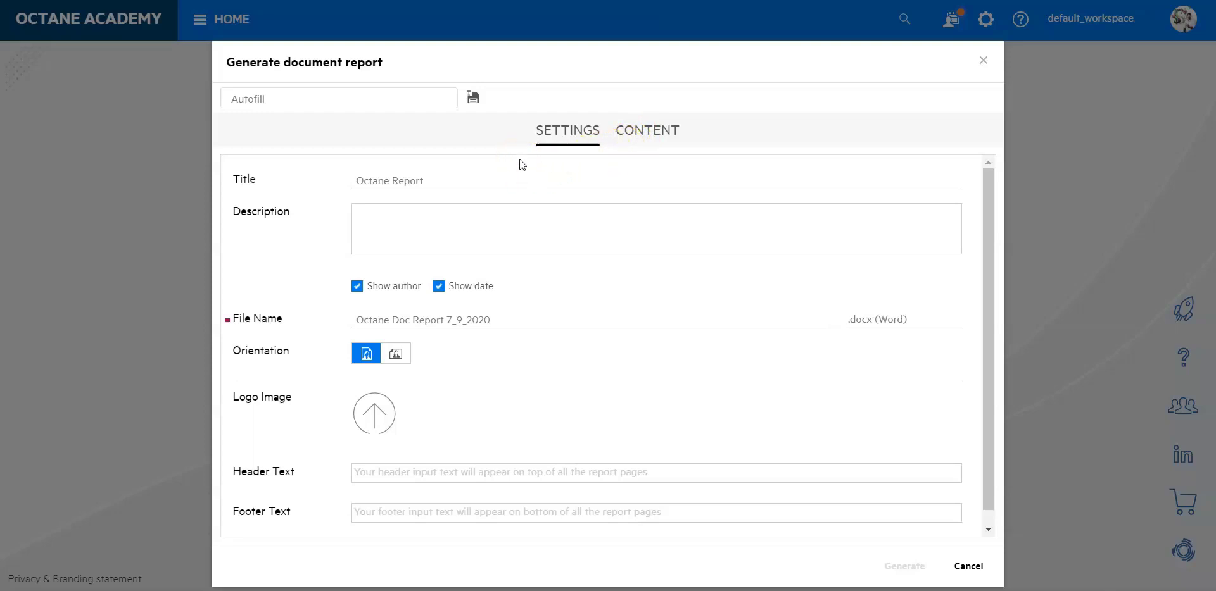
click(451, 182)
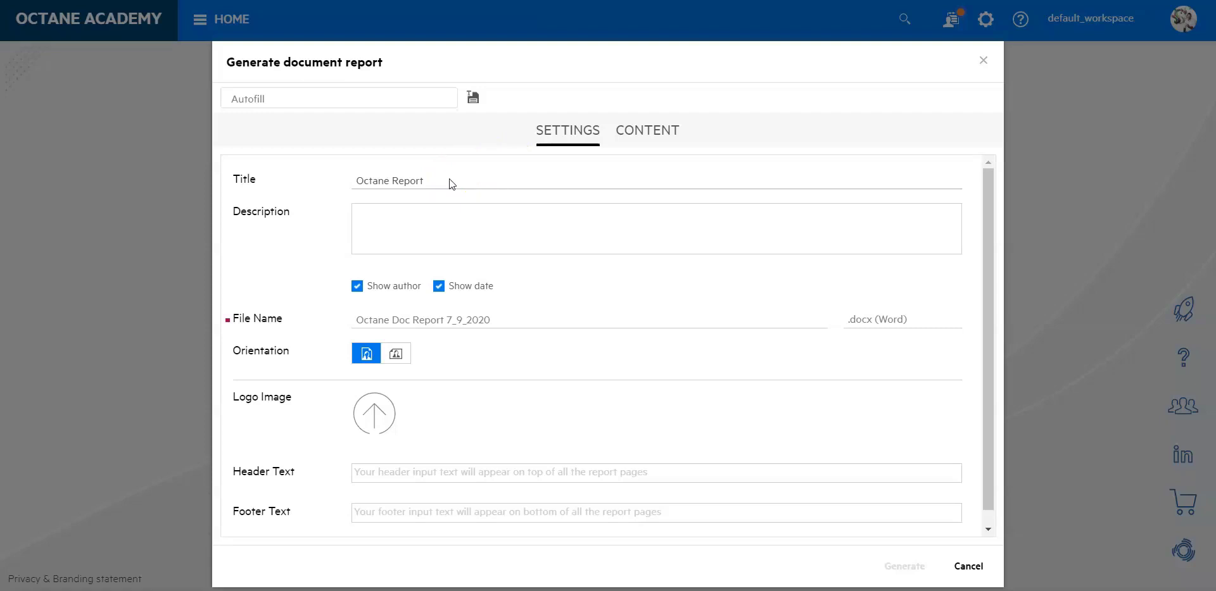
click(428, 211)
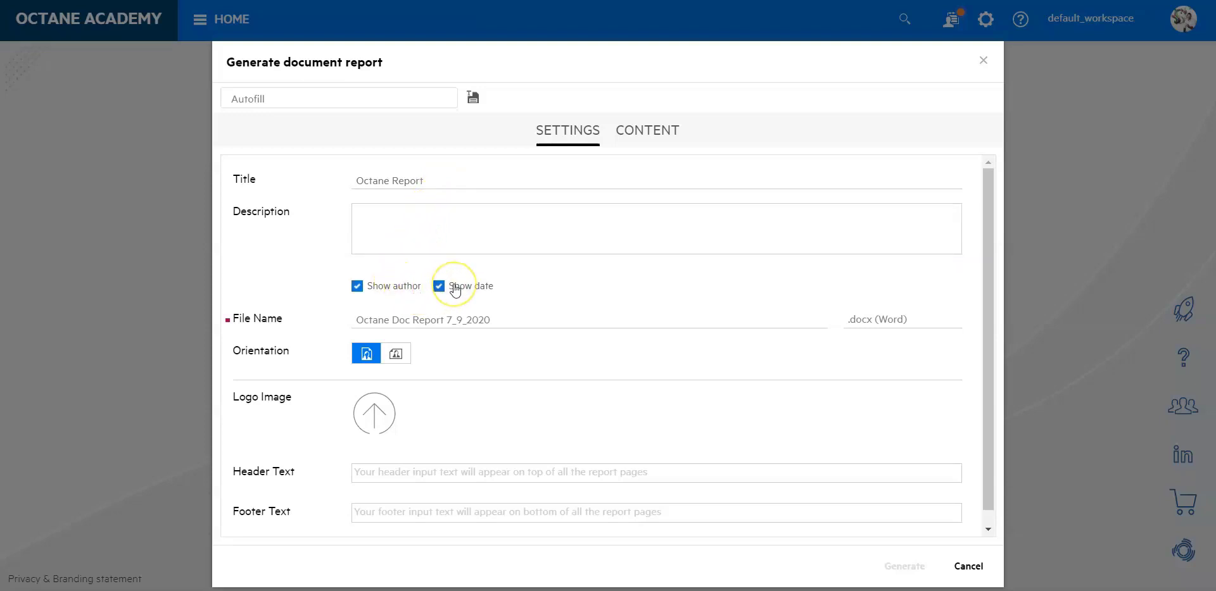
click(439, 324)
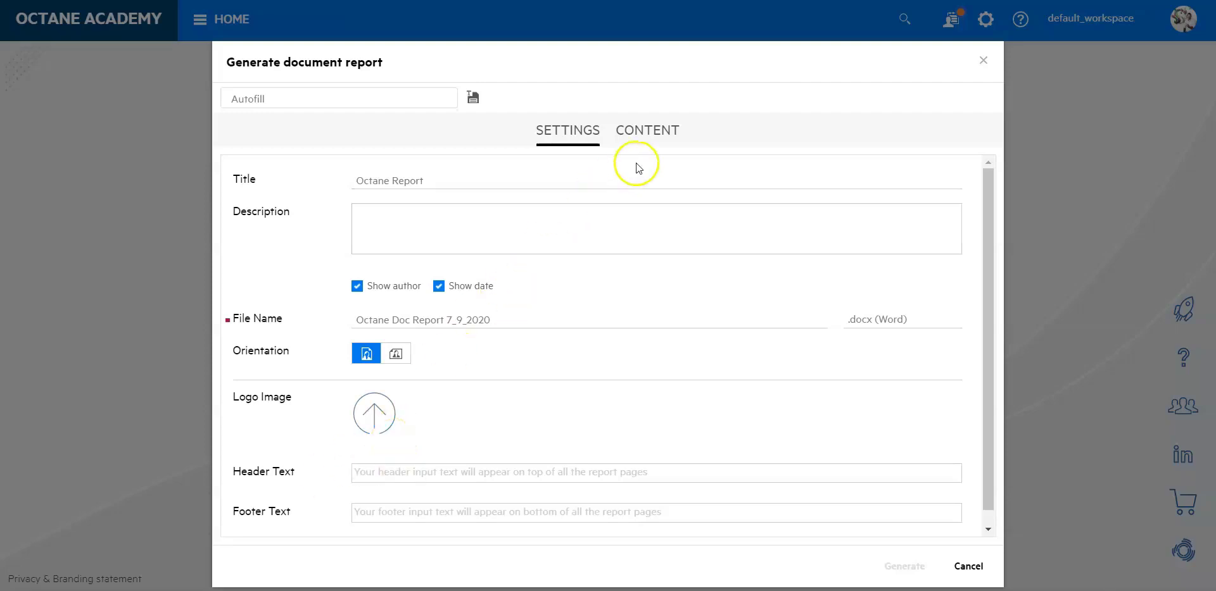
Step: Add a Backlog Items section to the report content
click(652, 140)
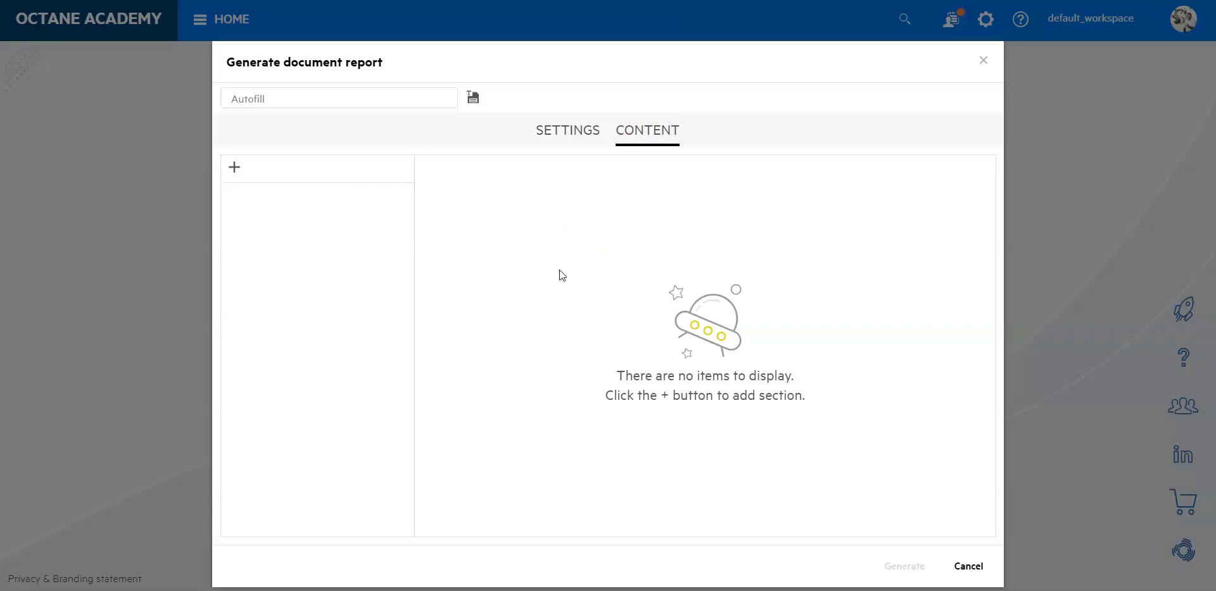
click(234, 168)
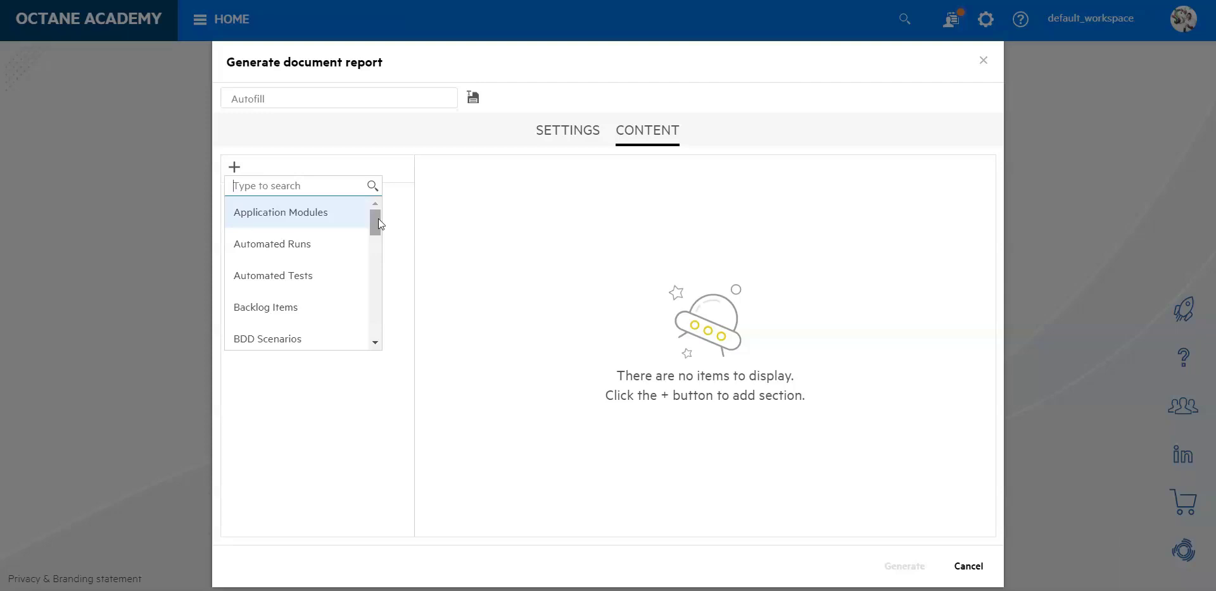
click(345, 194)
text(backlog)
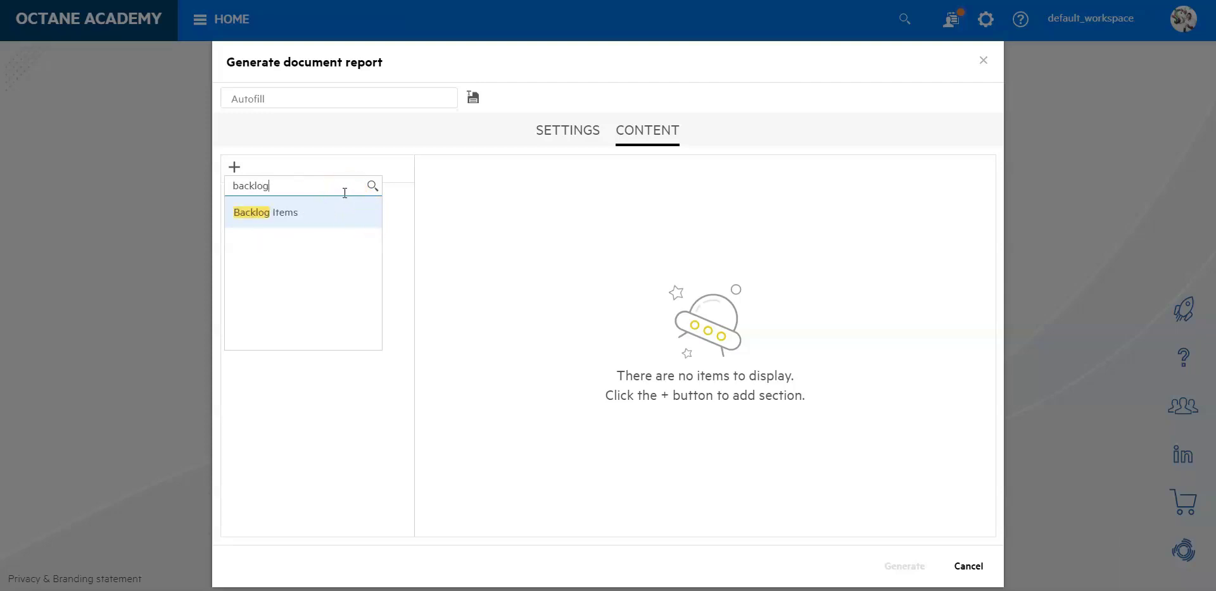
click(295, 212)
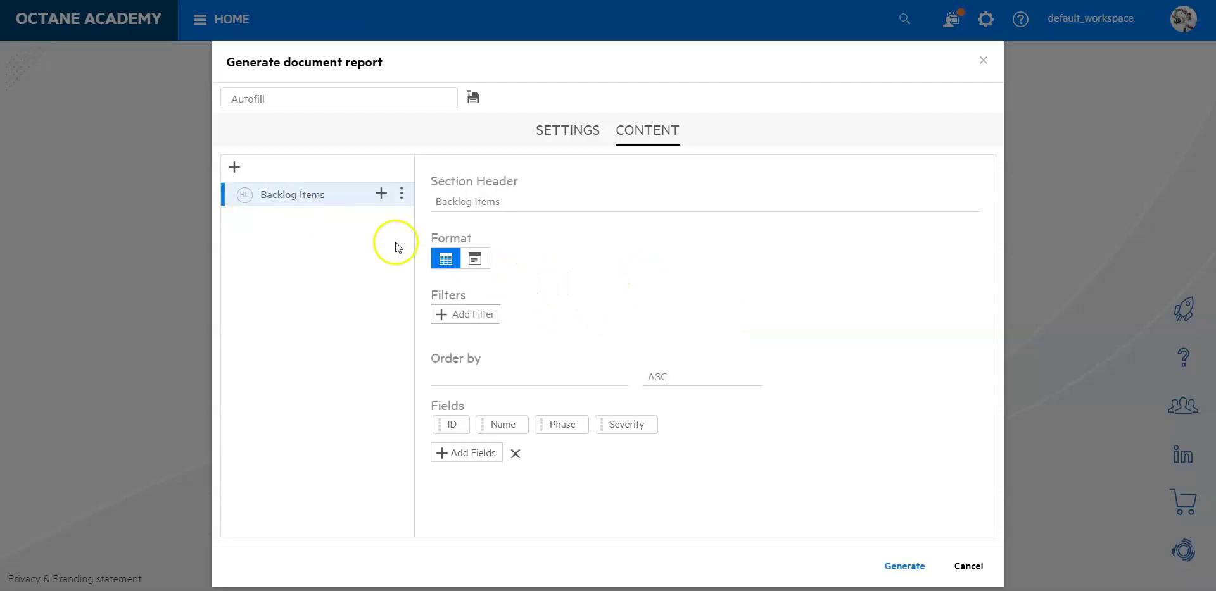
Step: Add a Last Test Runs subsection under Backlog Items
click(381, 194)
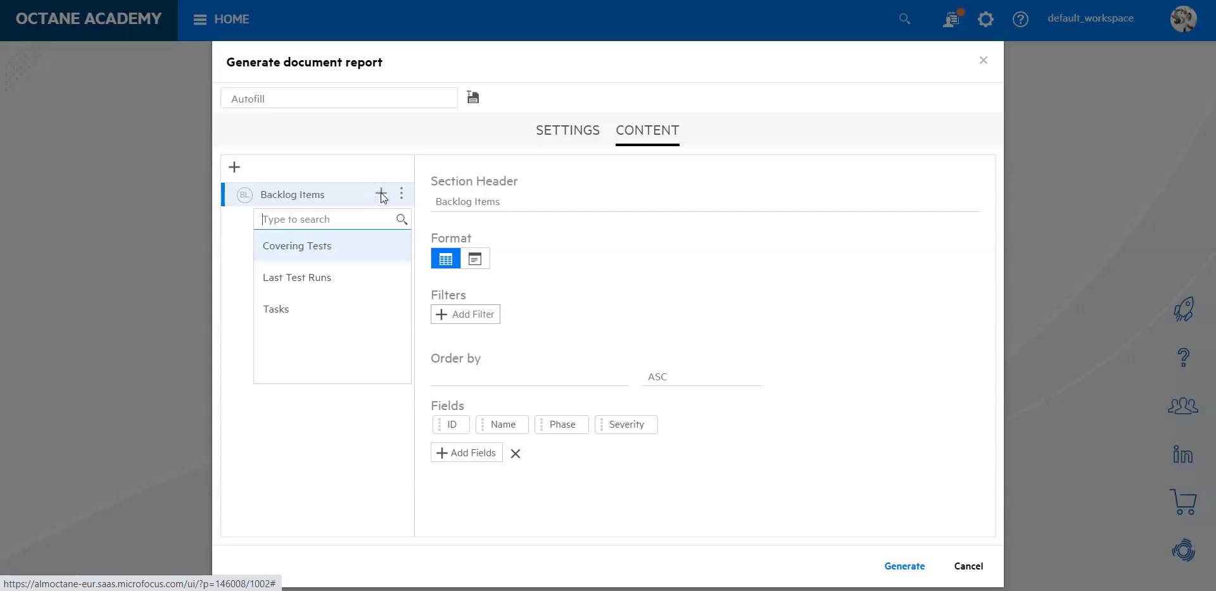
click(312, 279)
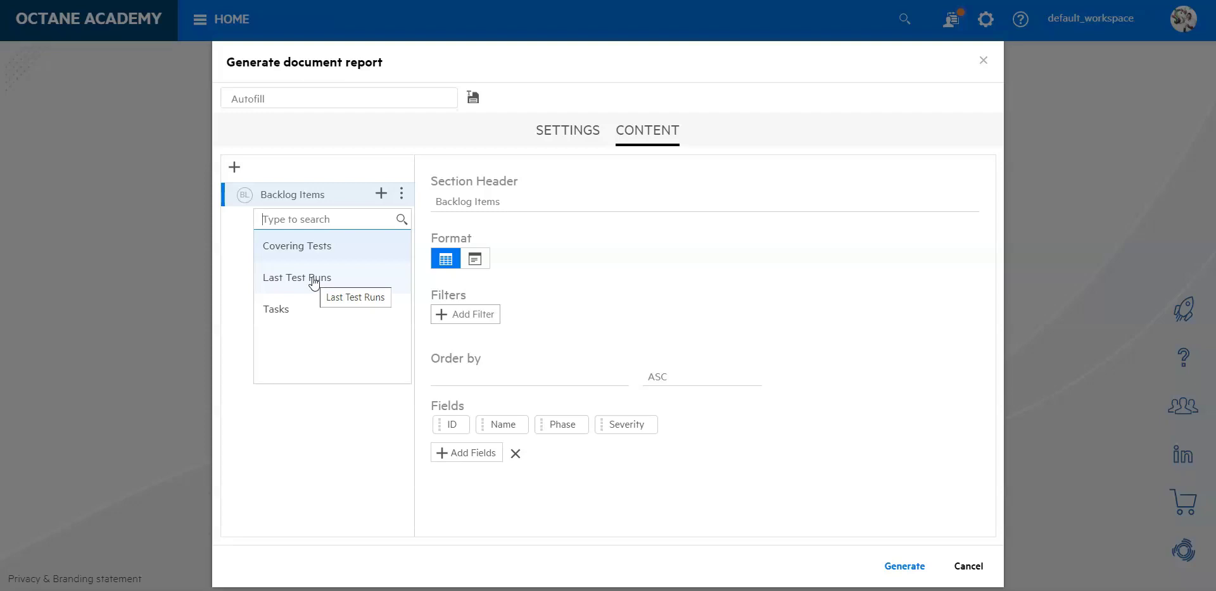
click(314, 280)
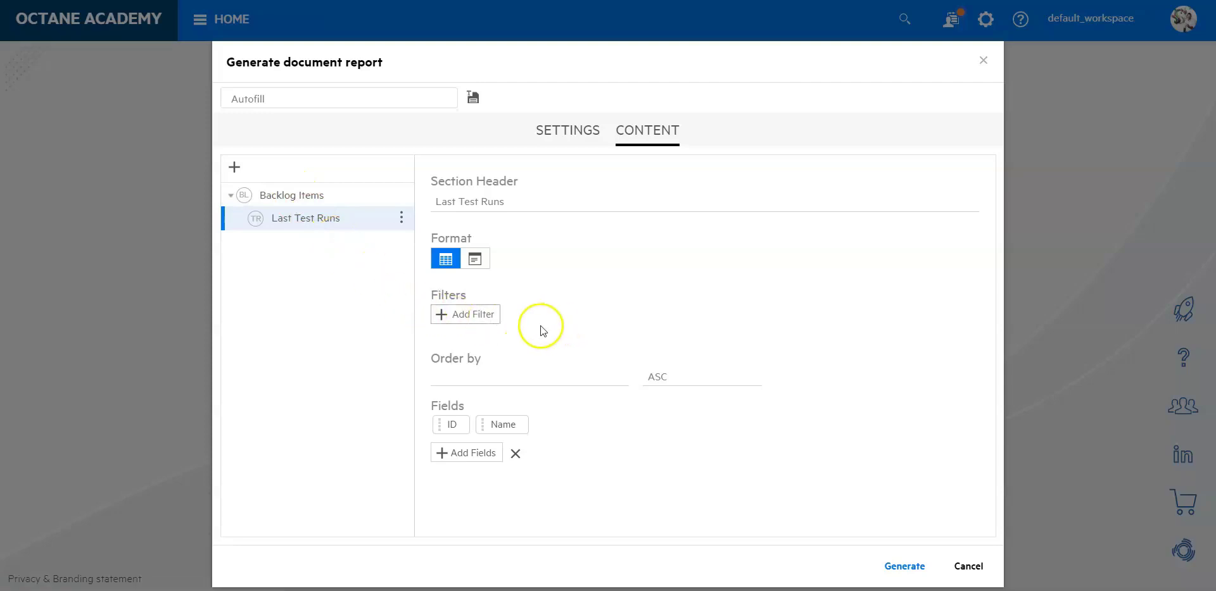
Step: Filter the Last Test Runs subsection by Release, choosing 2020 Release
click(476, 317)
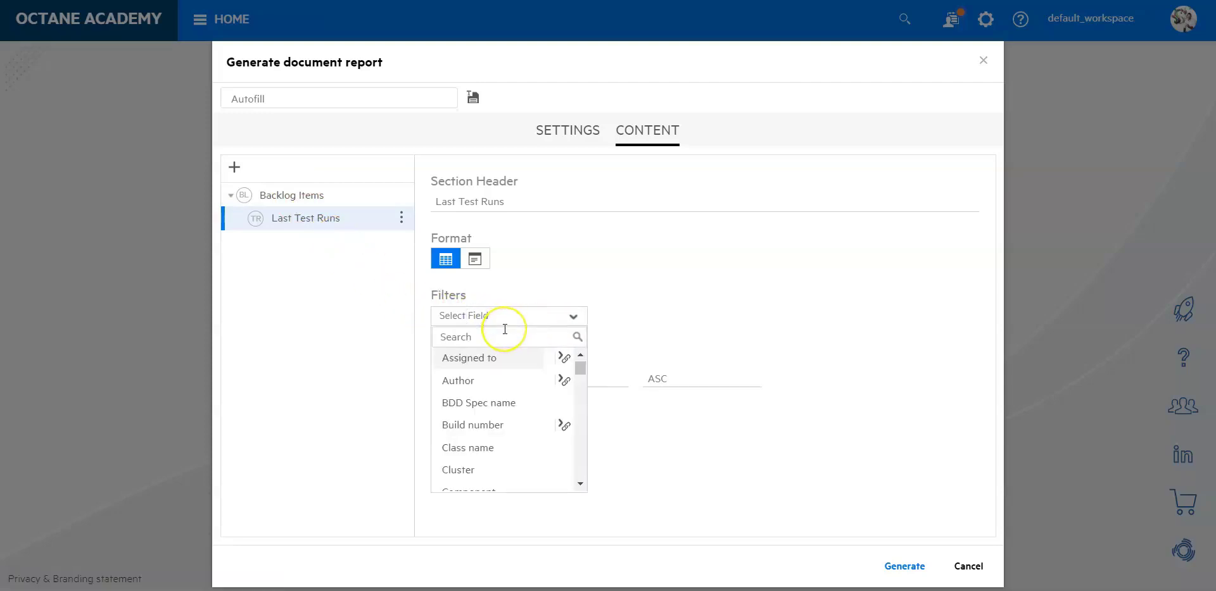
text(relea)
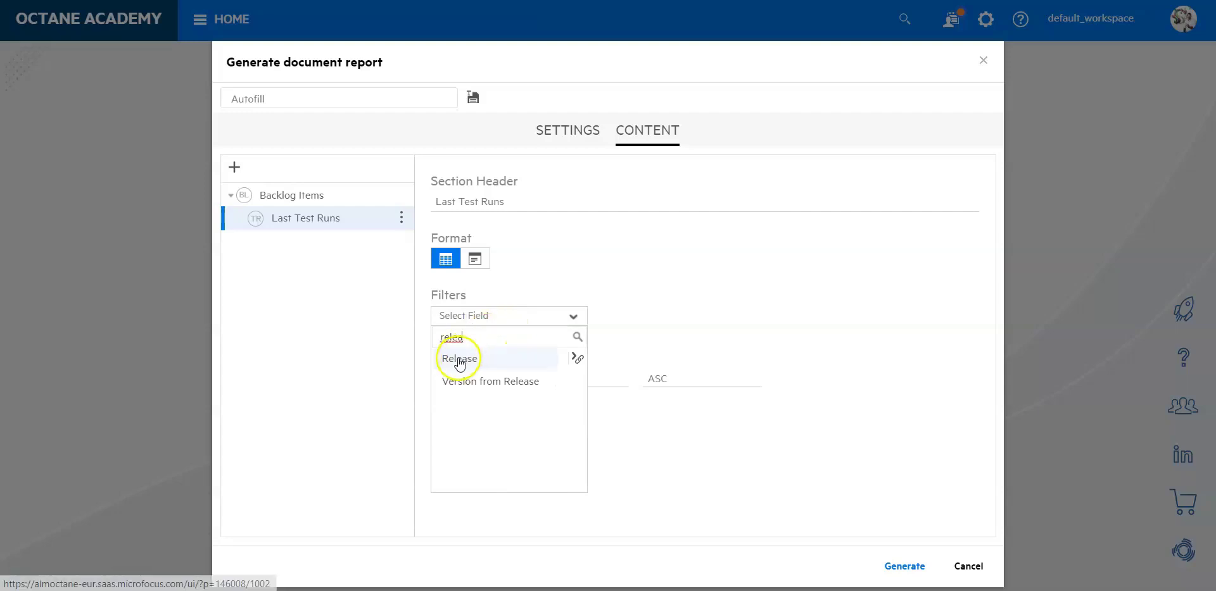
click(450, 357)
click(494, 324)
click(523, 412)
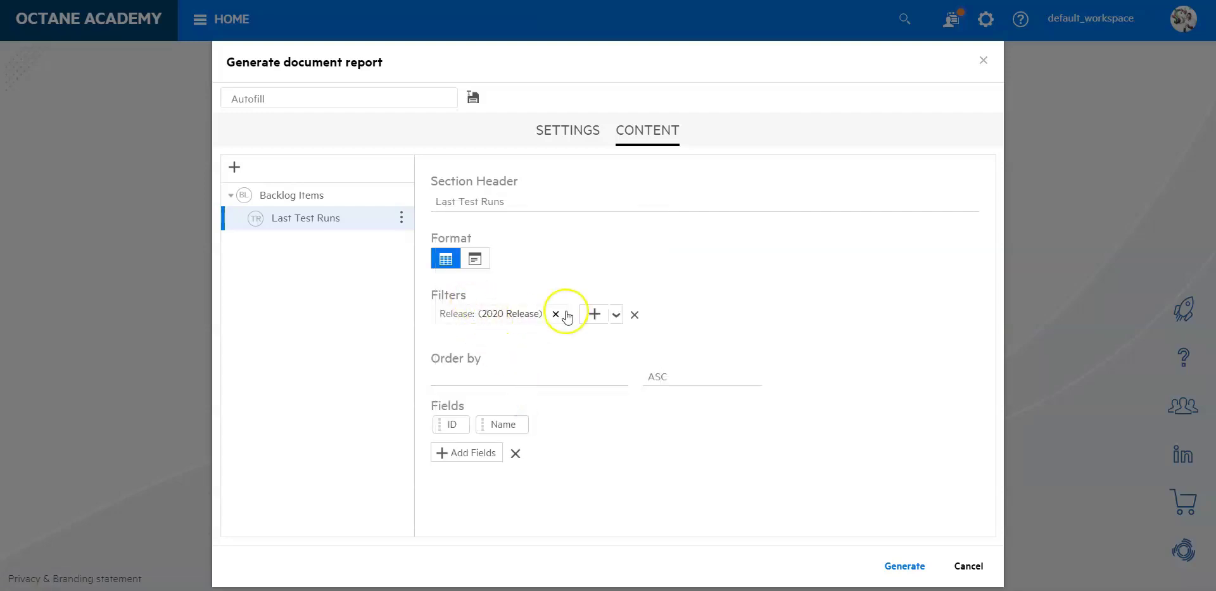
click(593, 314)
text(sp)
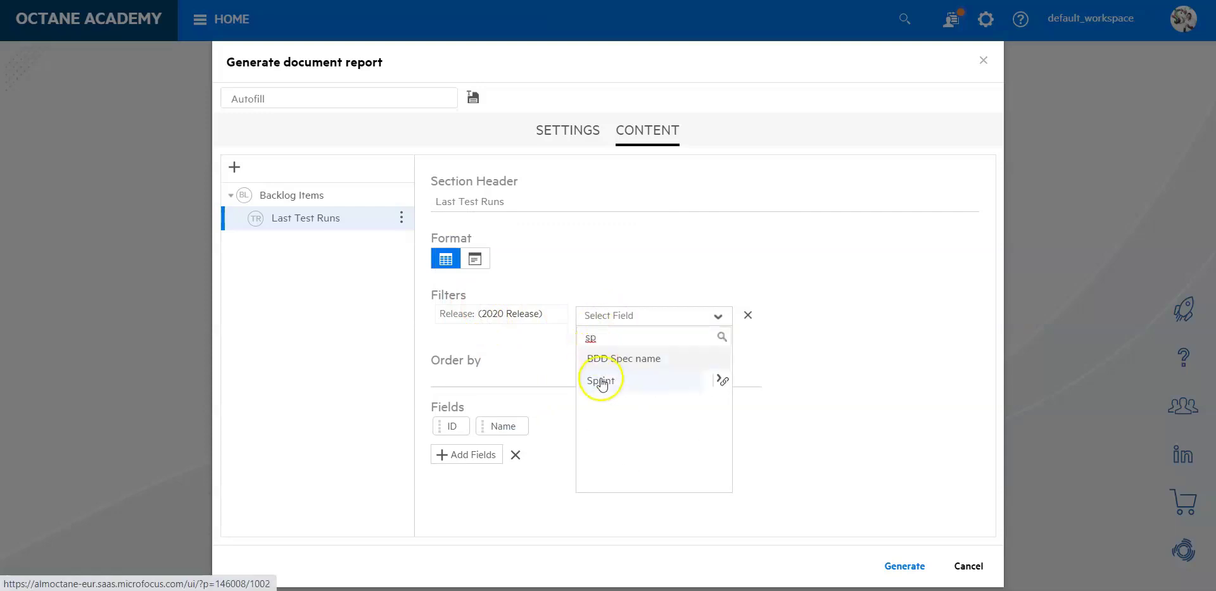
click(719, 380)
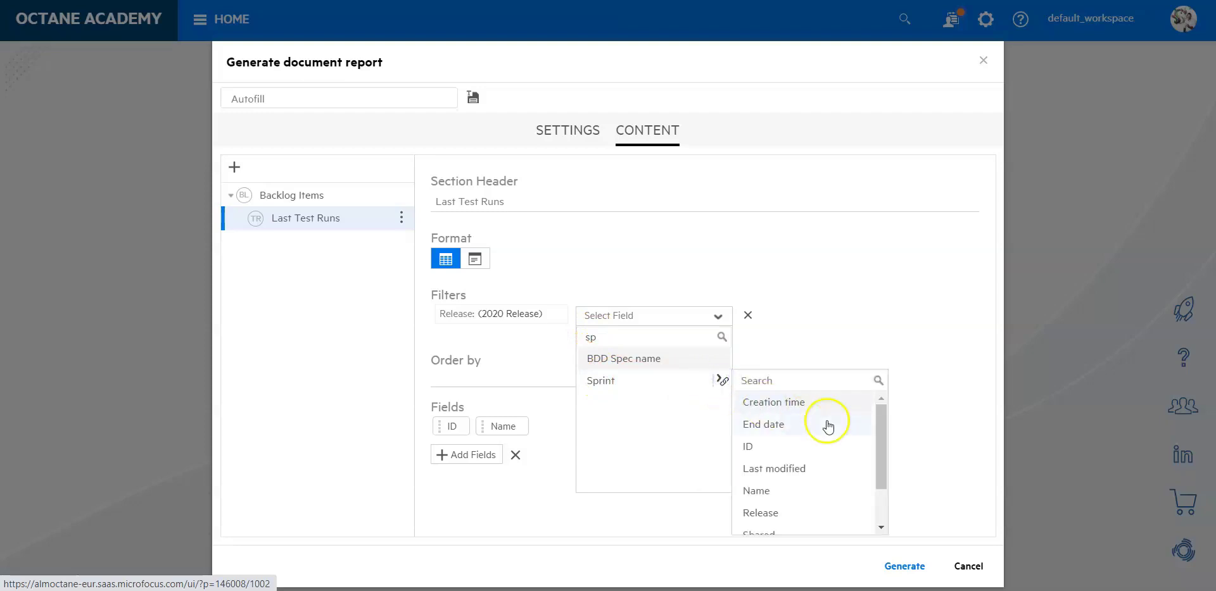
mouse_move(880, 435)
mouse_down()
mouse_move(883, 471)
mouse_move(881, 447)
mouse_up()
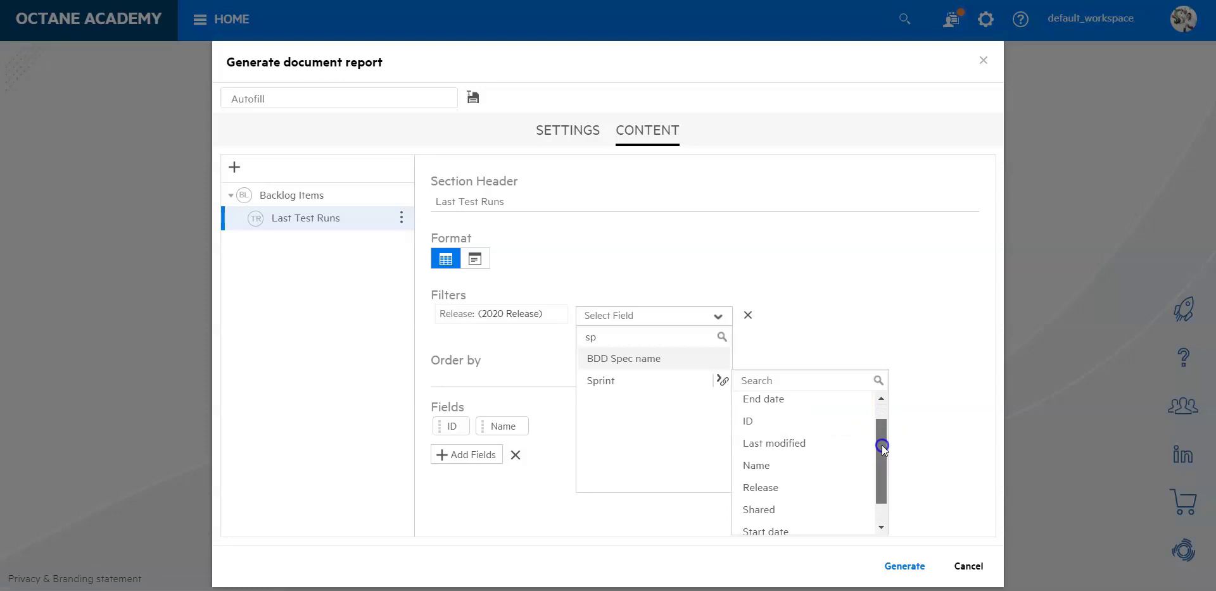
click(644, 380)
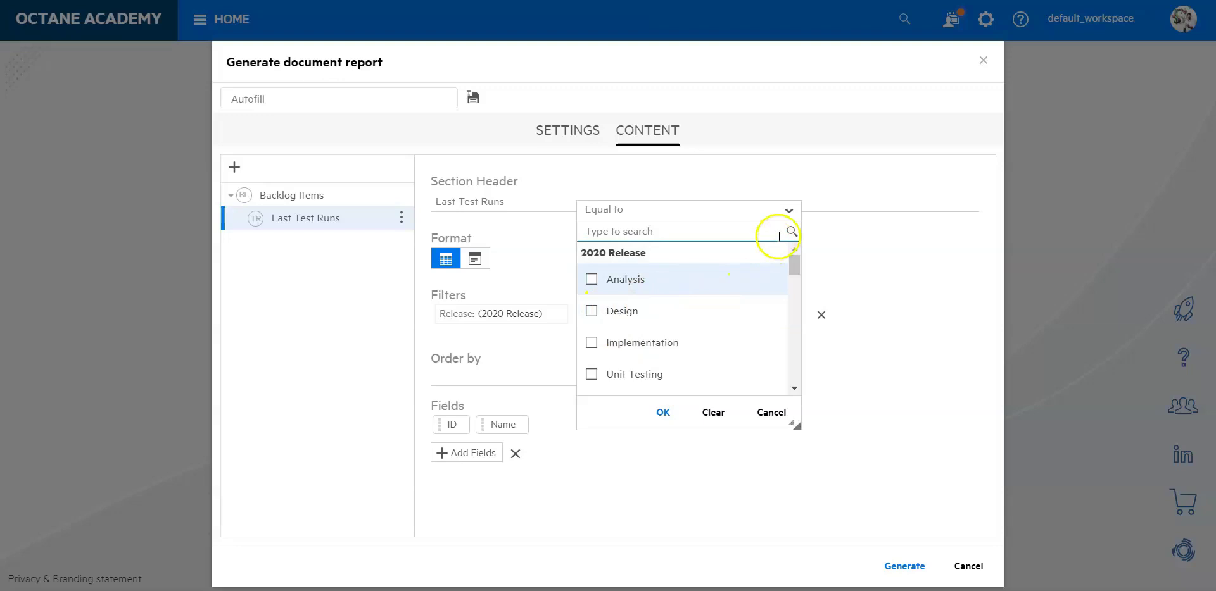
click(770, 412)
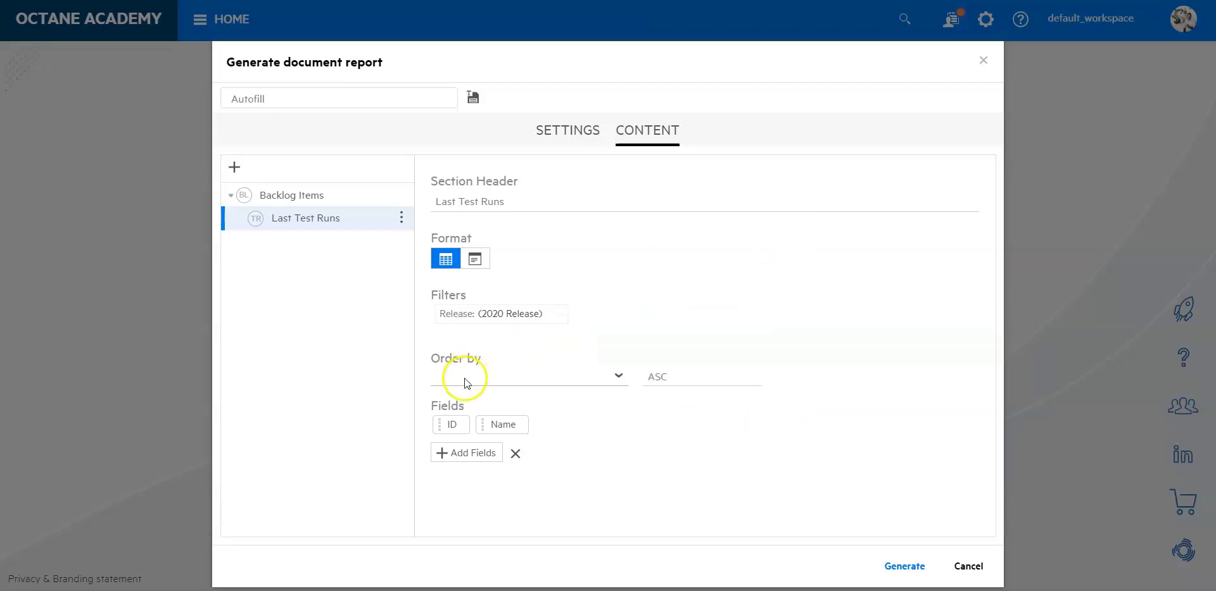
click(490, 378)
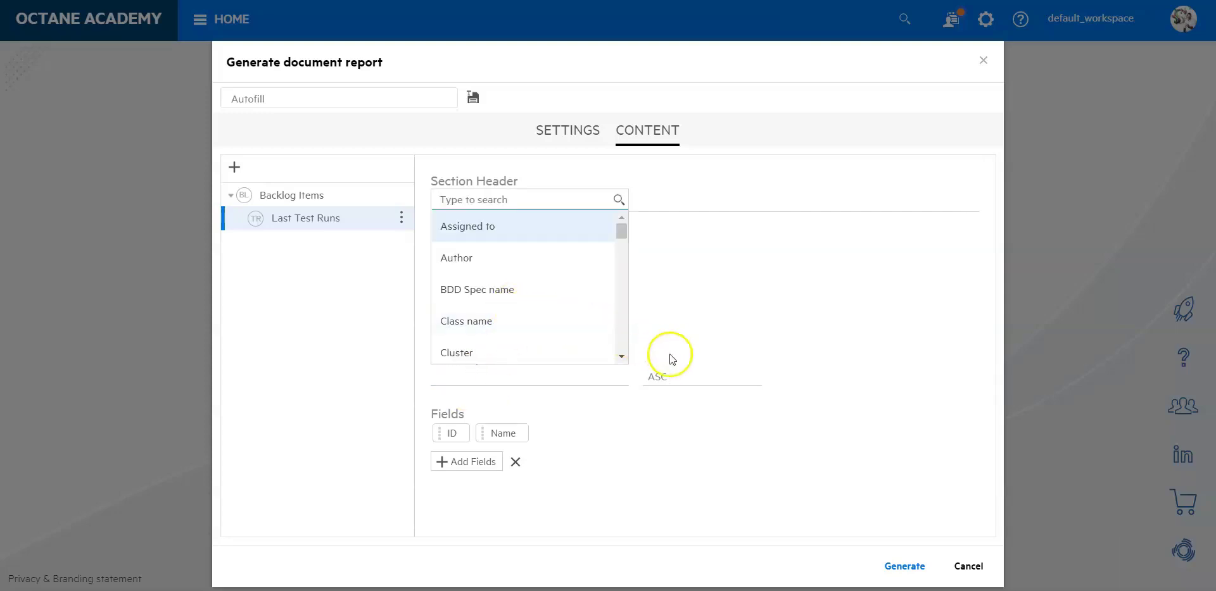
click(670, 393)
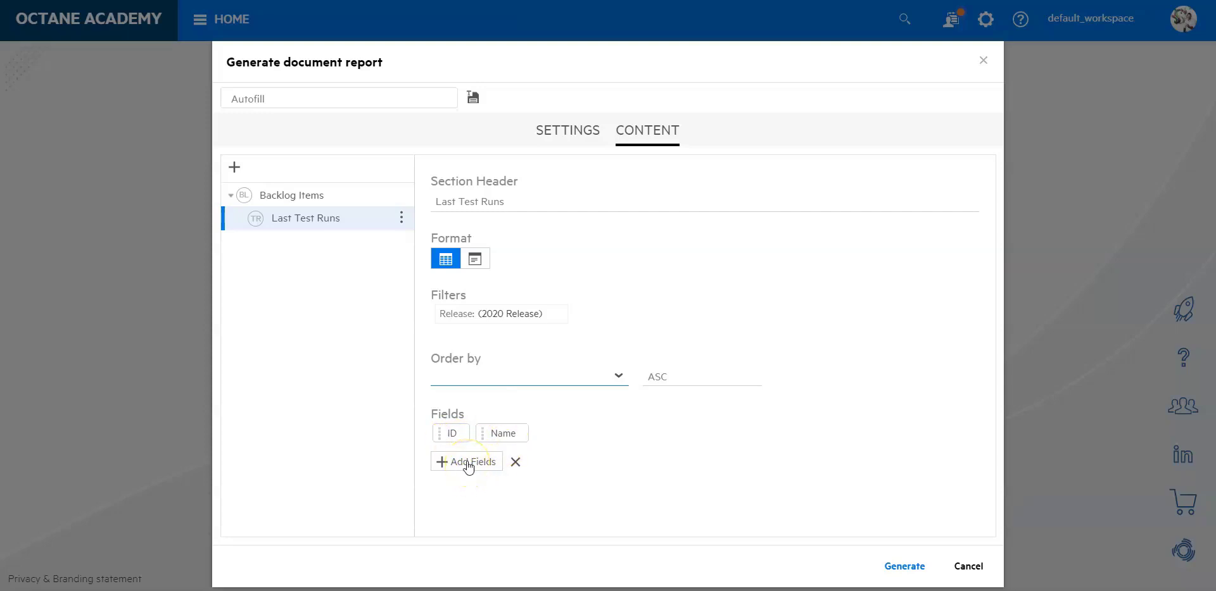
Step: Add the Assigned to and Status fields to the Last Test Runs subsection
click(468, 463)
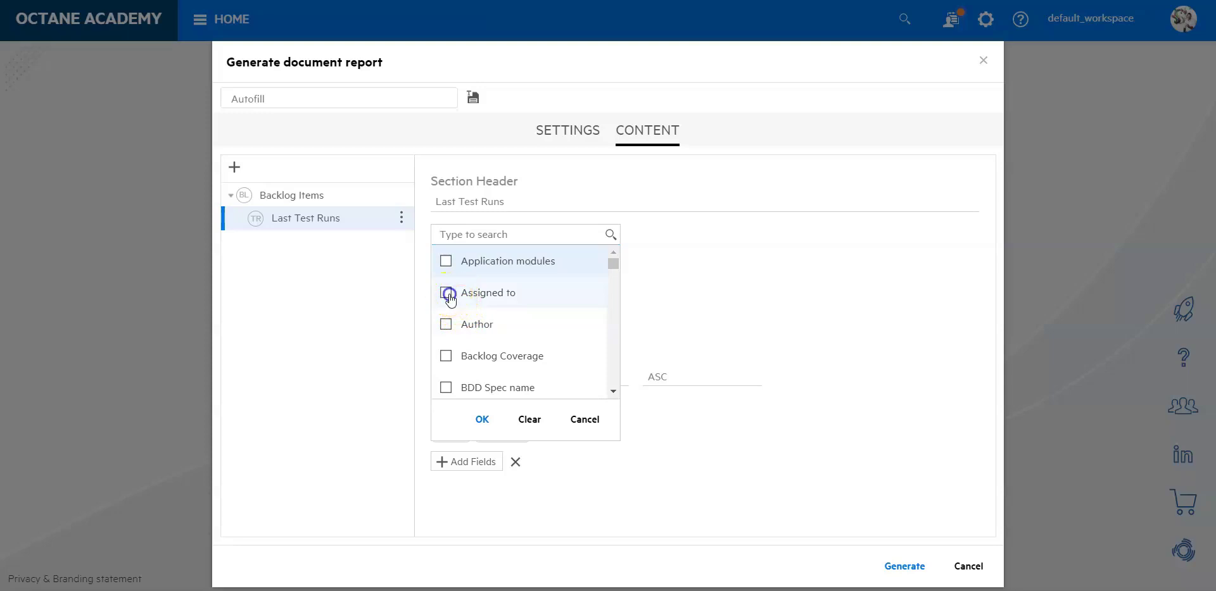
click(446, 294)
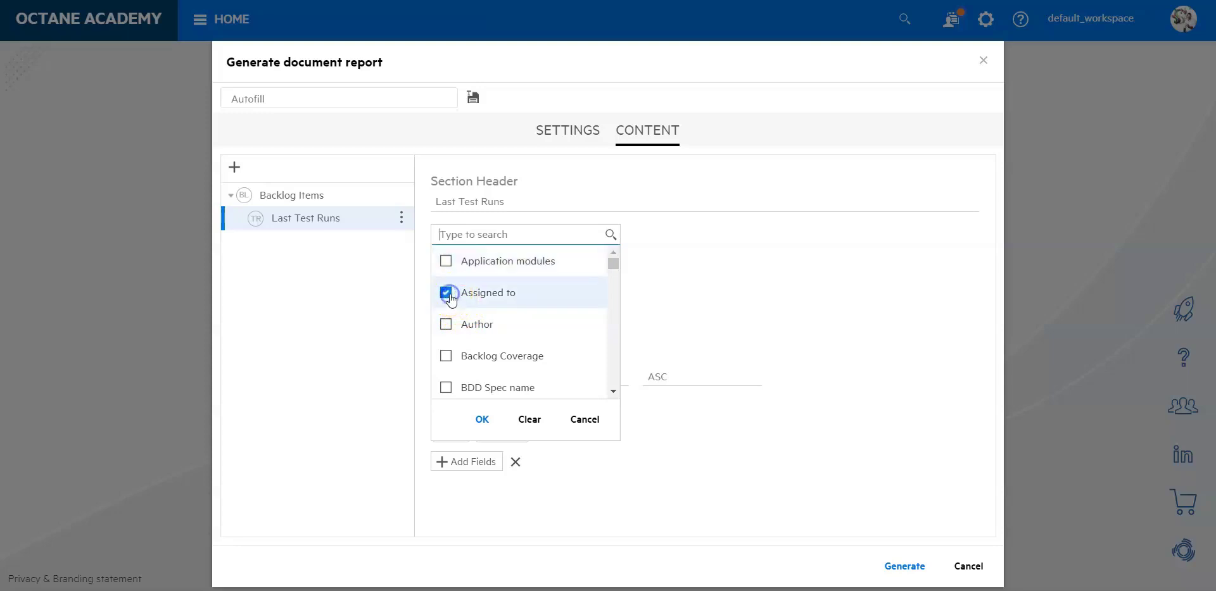
click(494, 431)
click(483, 467)
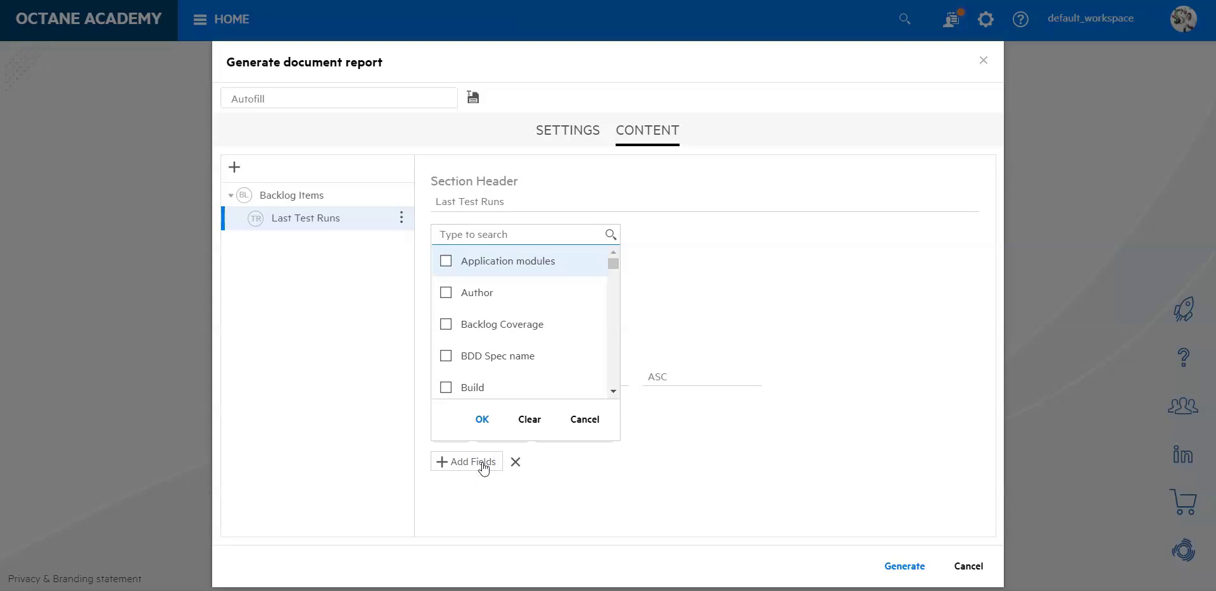
text(statu)
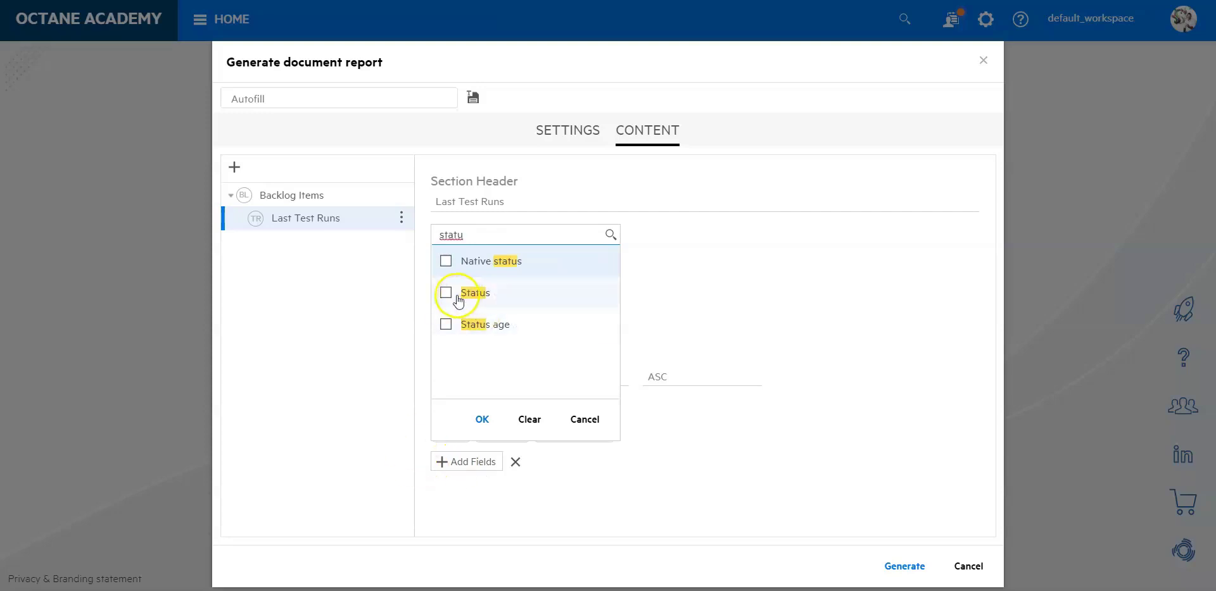
click(447, 293)
click(483, 420)
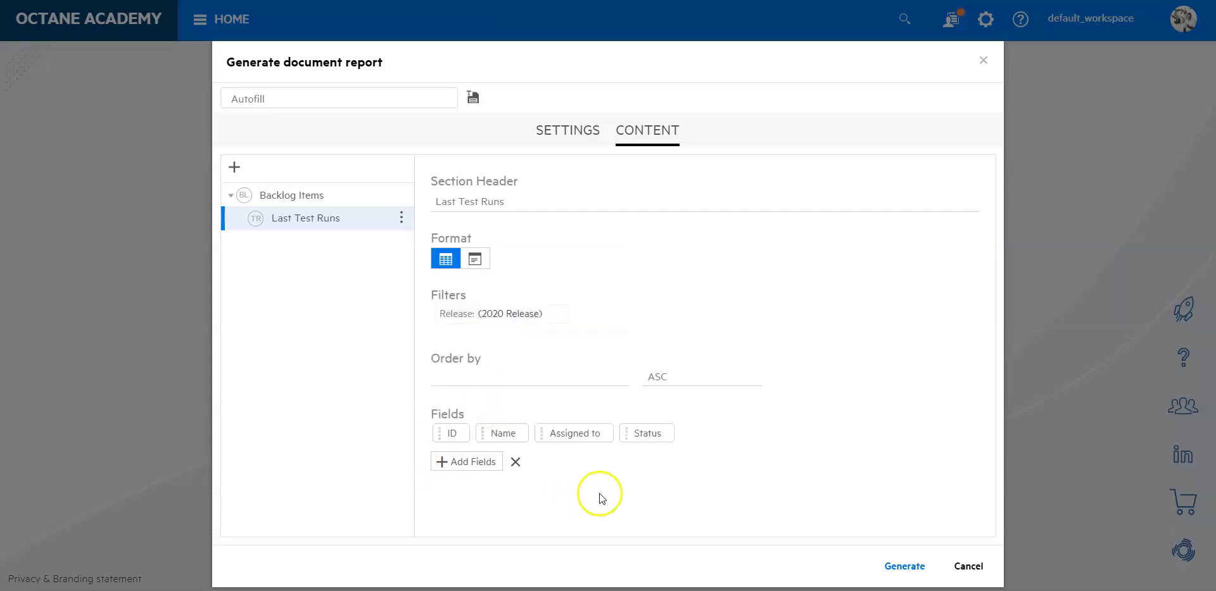
Step: Filter the Backlog Items section by Release, choosing 2020 Release
click(290, 195)
click(468, 312)
text(release)
click(460, 381)
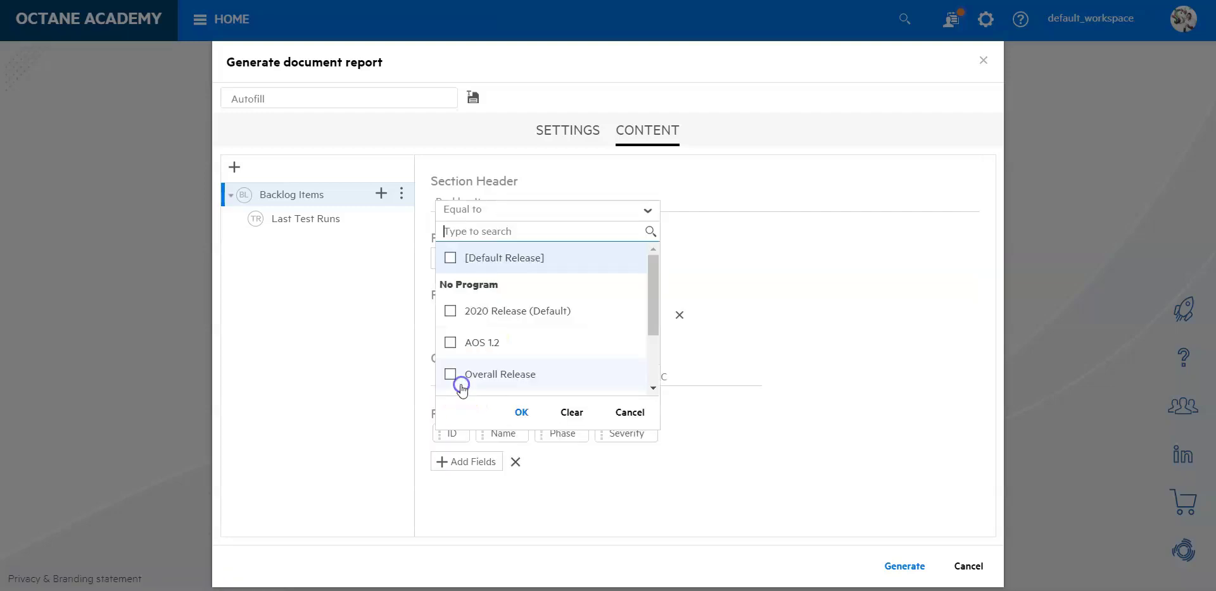
click(515, 313)
click(530, 414)
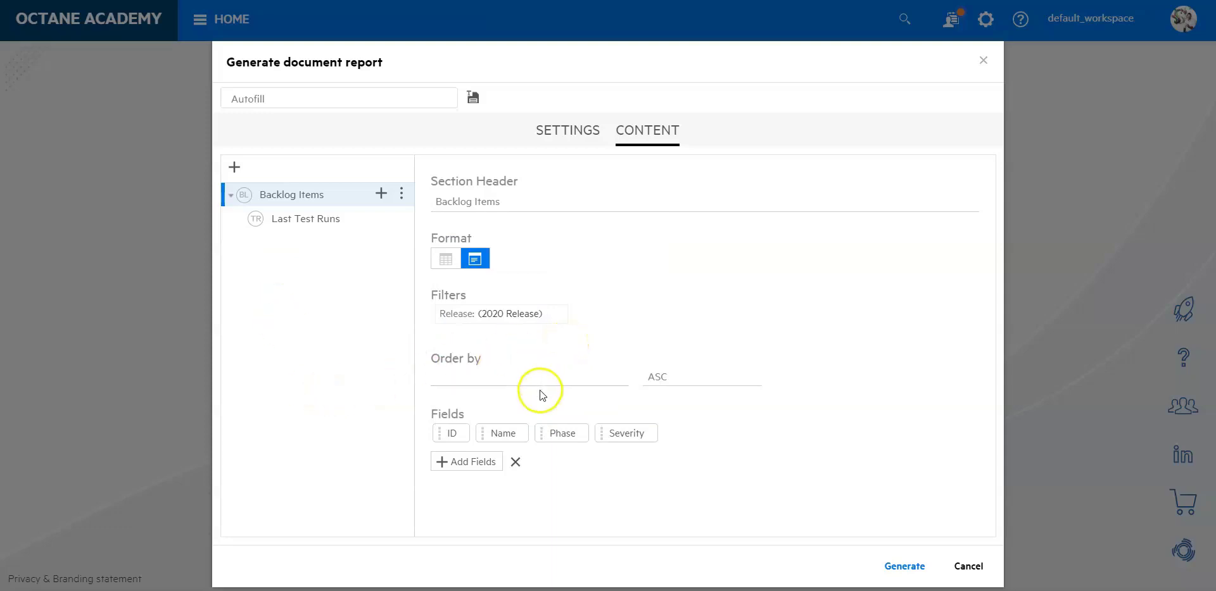
mouse_move(467, 335)
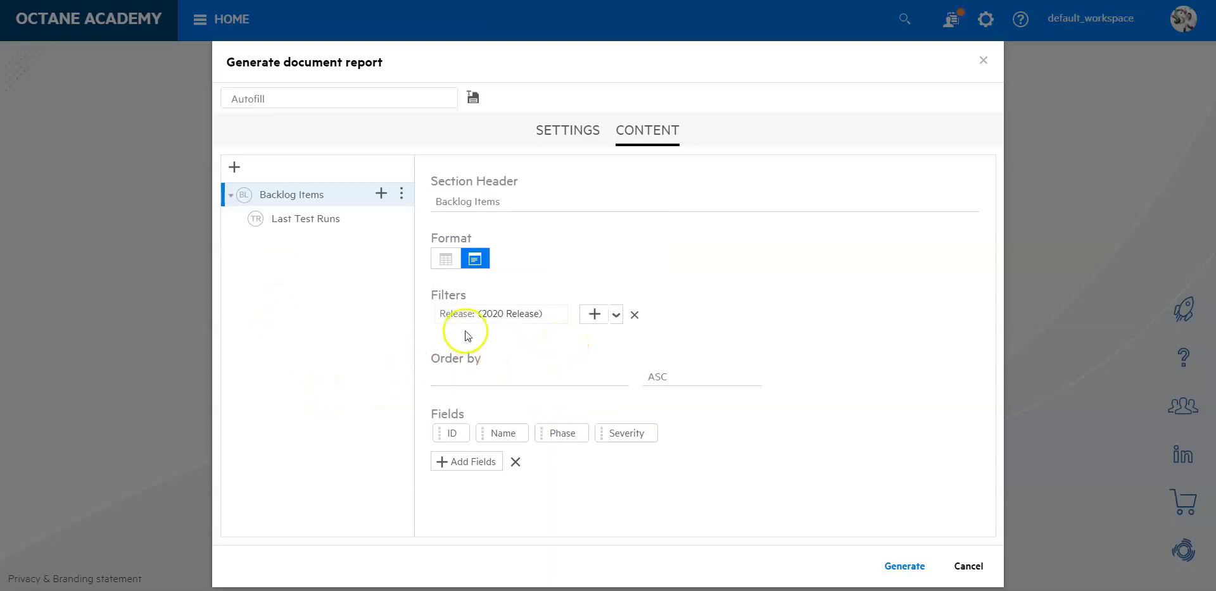
Step: Add a Manual Tests section to the report content, with a Last Test Runs subsection under it
click(234, 168)
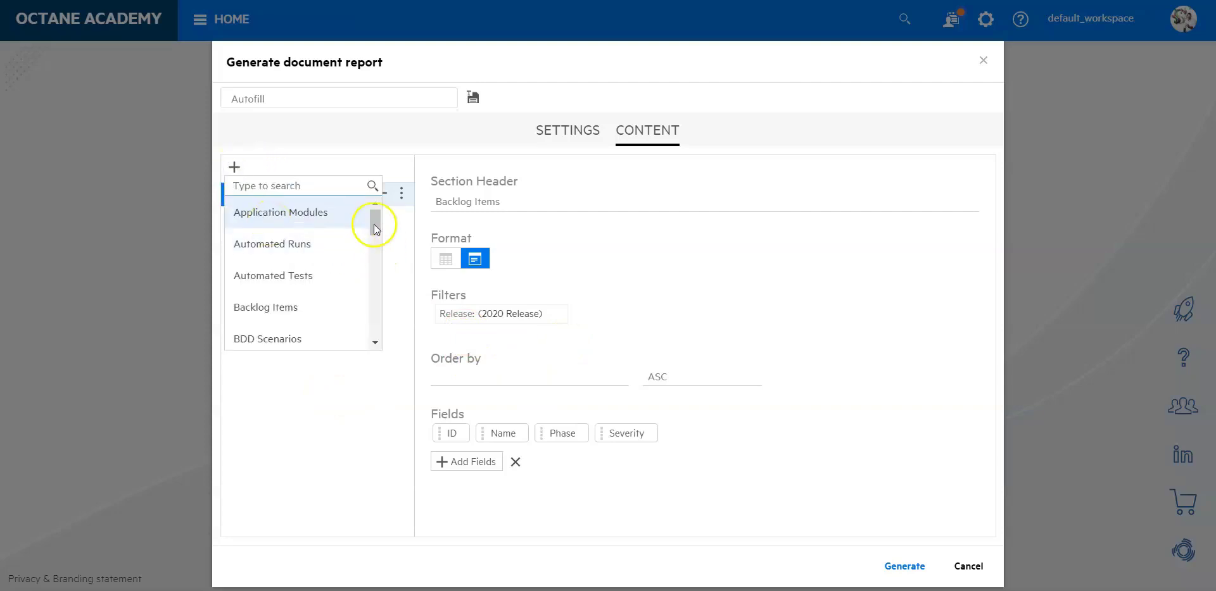
drag(373, 225, 375, 260)
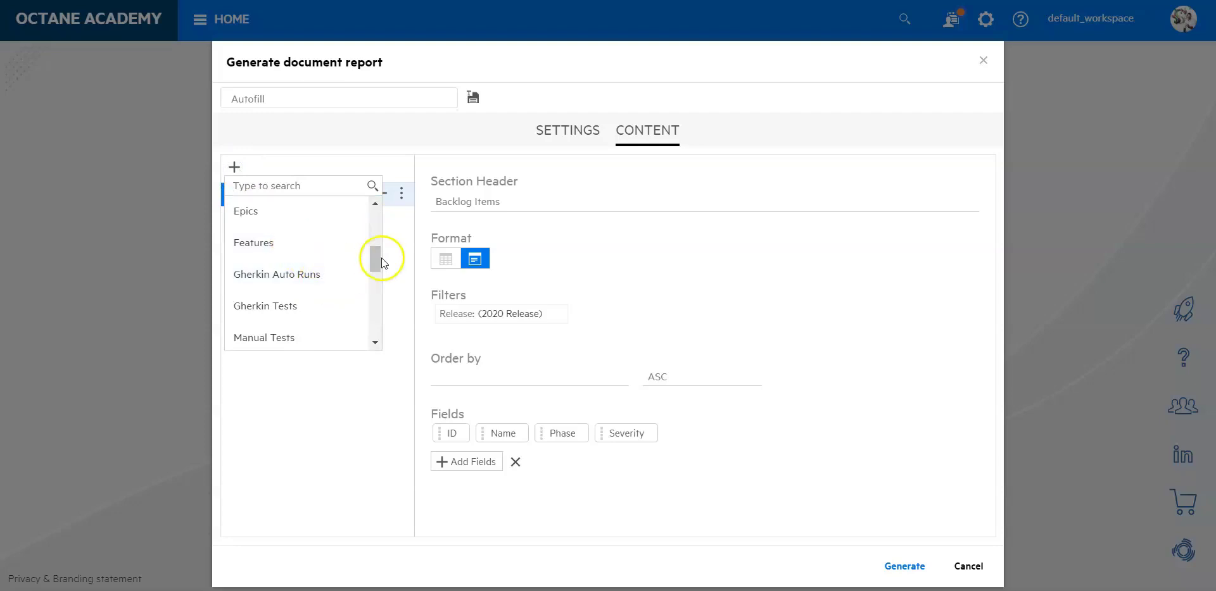
click(374, 268)
scroll(306, 303, down, 1)
click(304, 301)
click(380, 244)
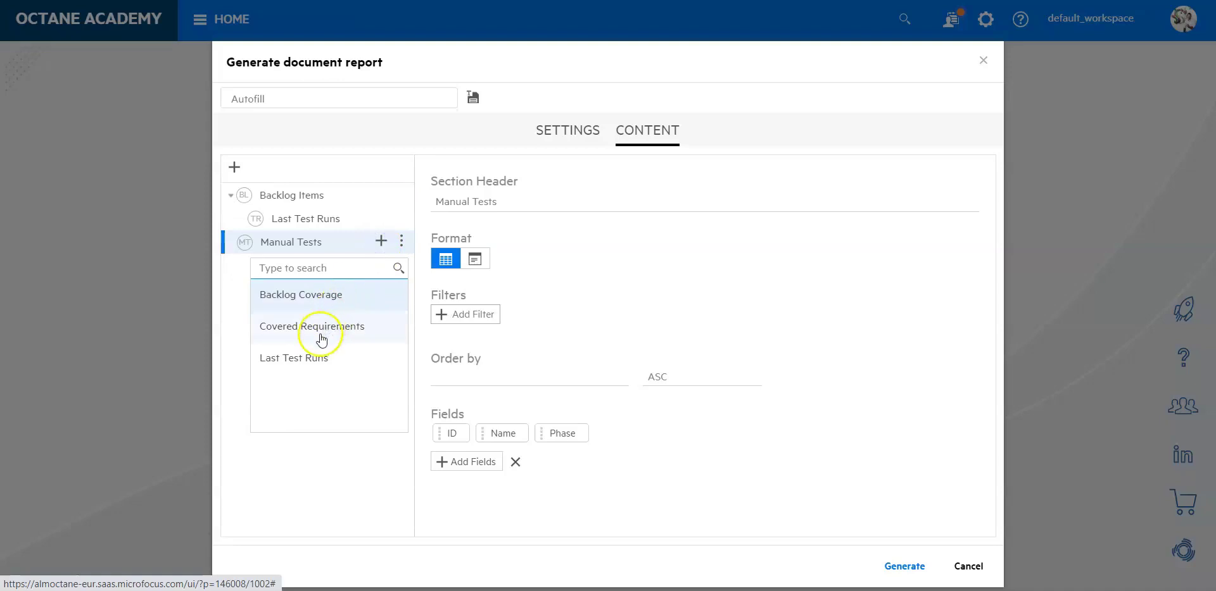
click(312, 355)
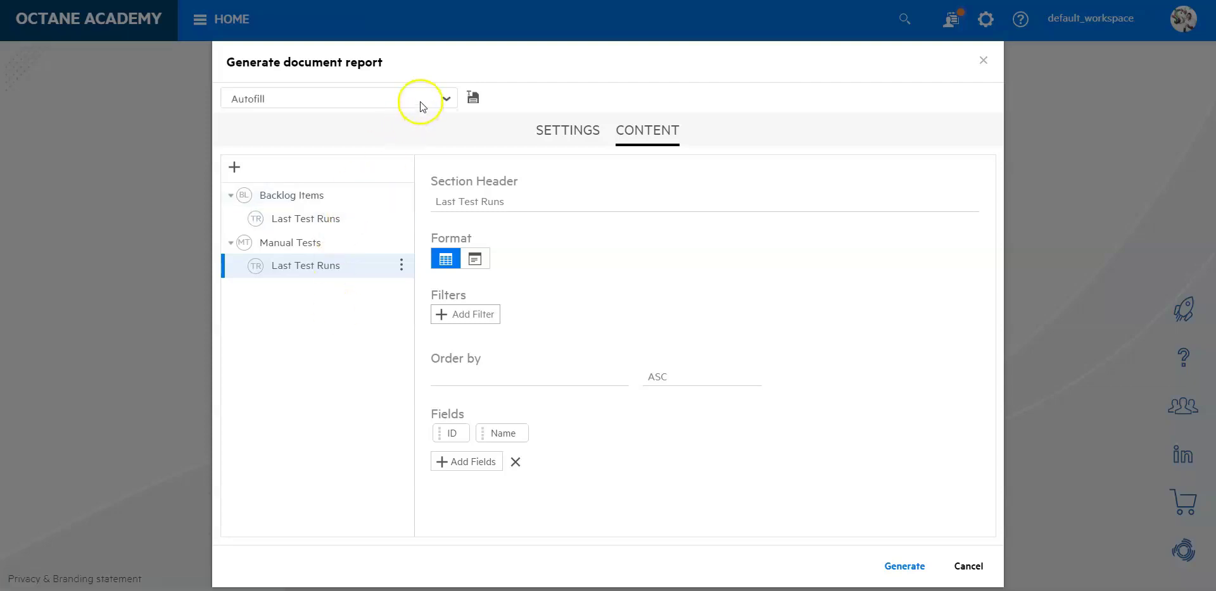
Step: Load the saved Release Report template and switch to the Report Demo template to compare their content
click(446, 99)
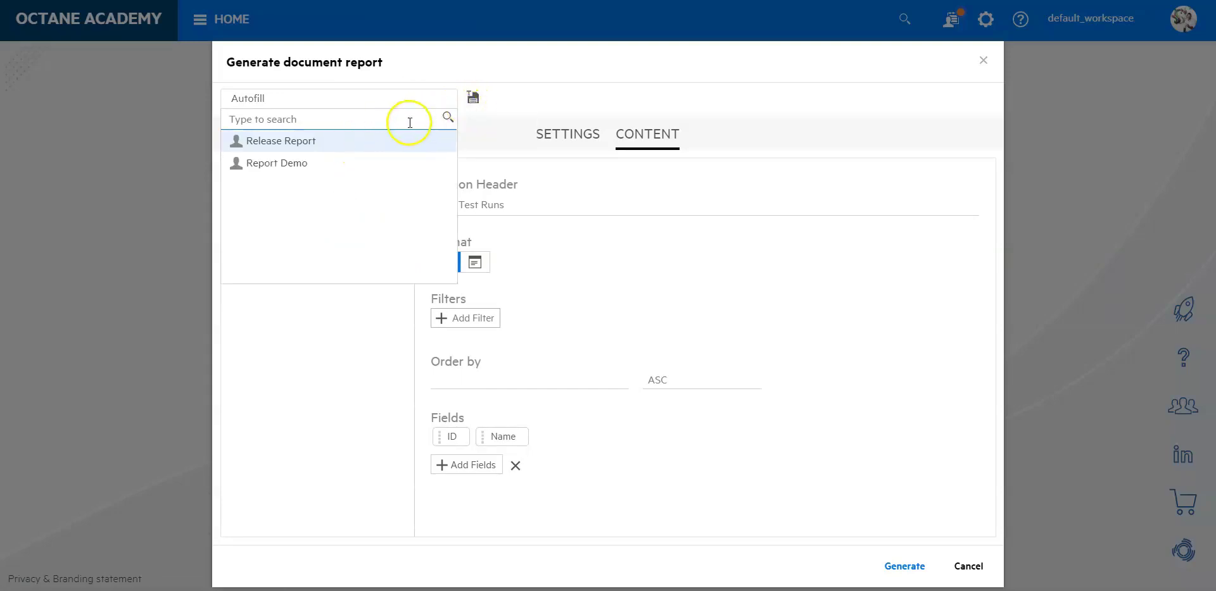
click(356, 143)
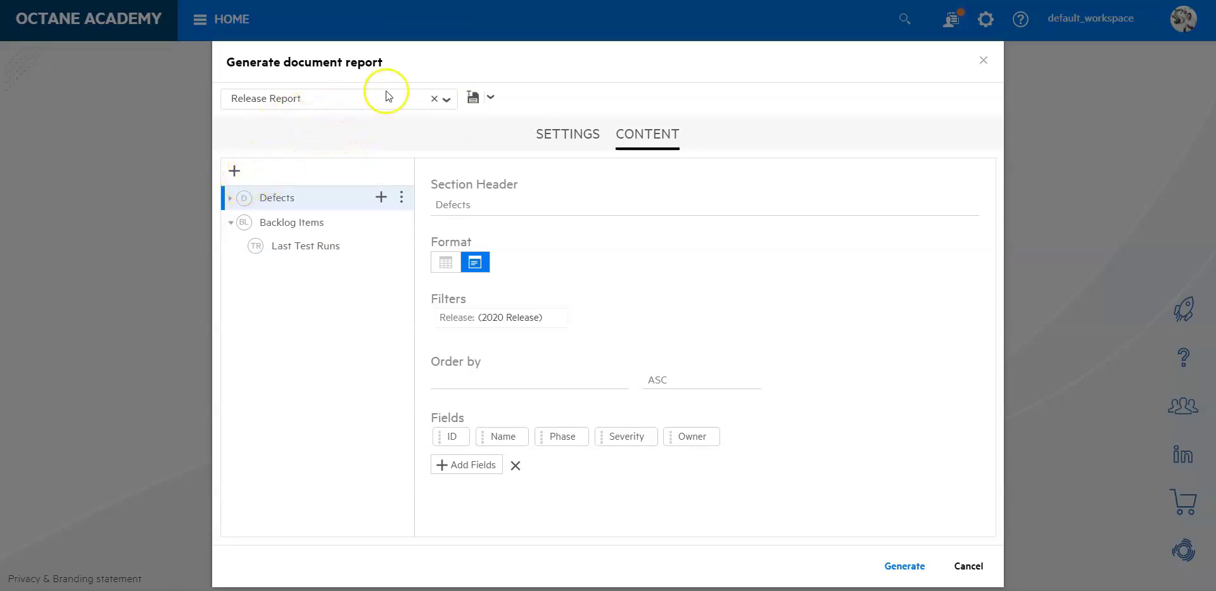
click(445, 98)
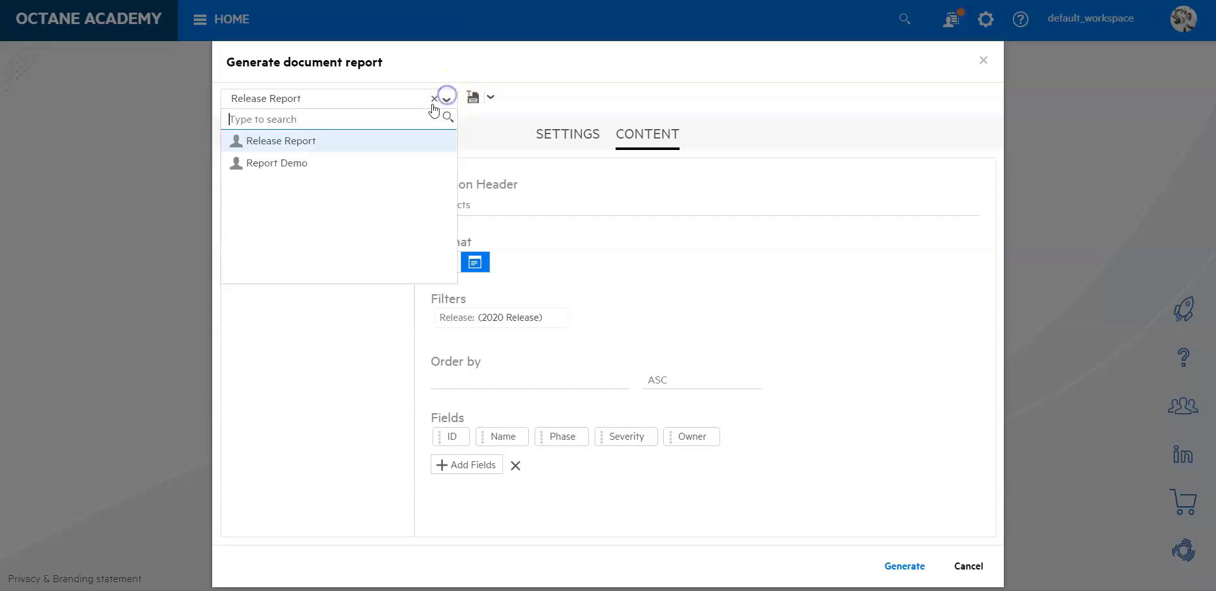
click(332, 163)
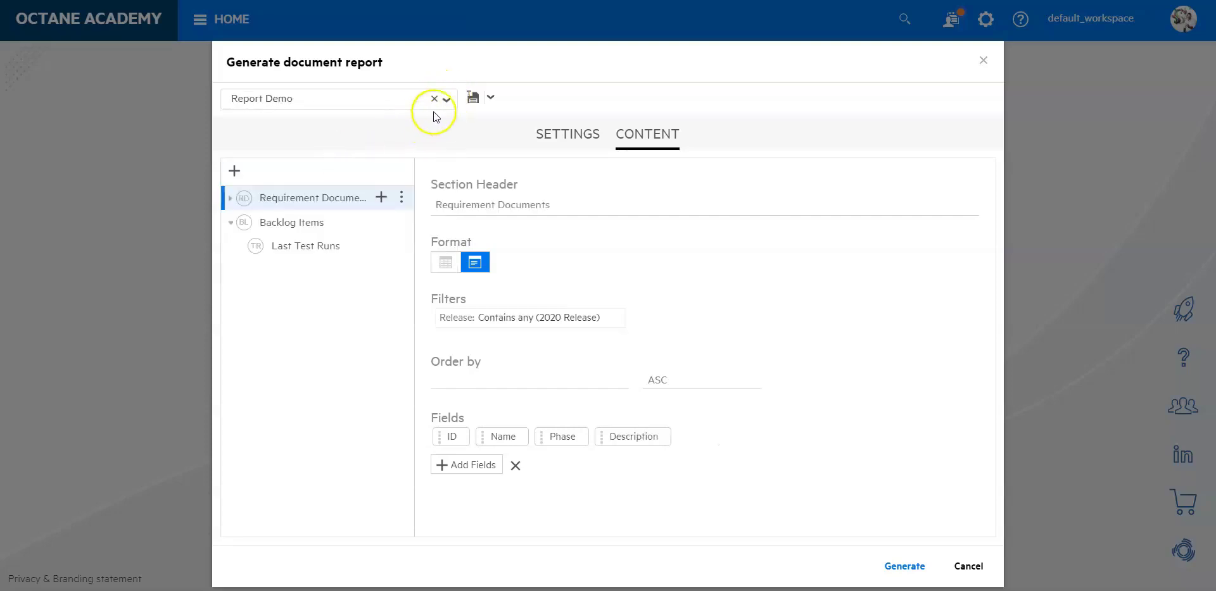
Step: Load the saved Release Report template and expand its Defects section to review the Last Test Runs subsection
click(447, 99)
click(385, 141)
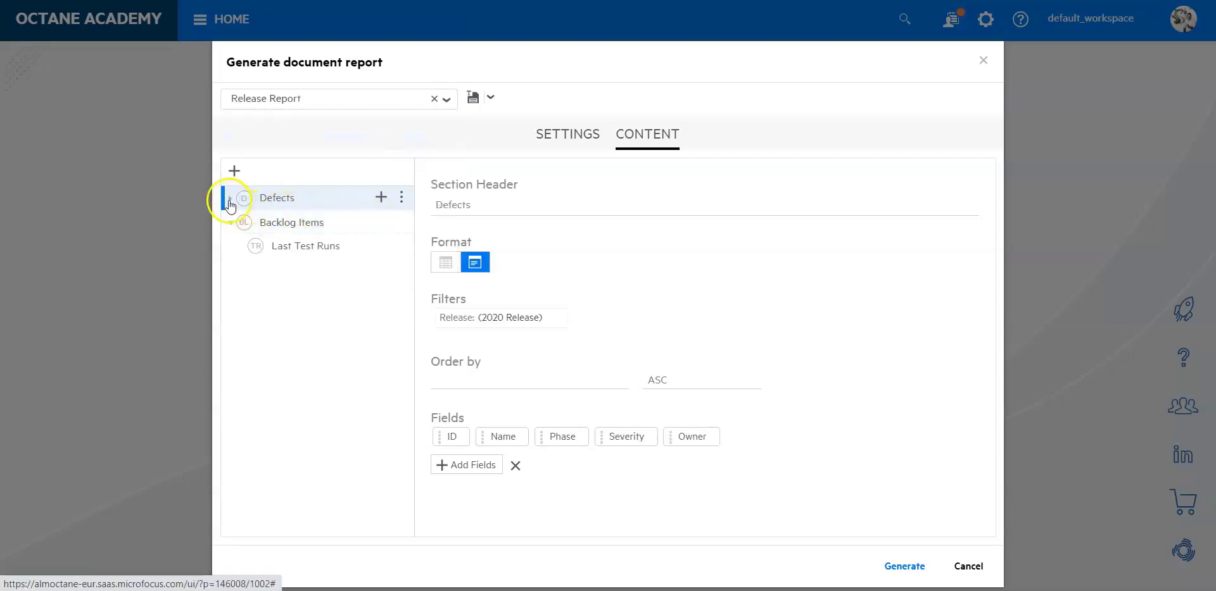
click(230, 199)
click(304, 223)
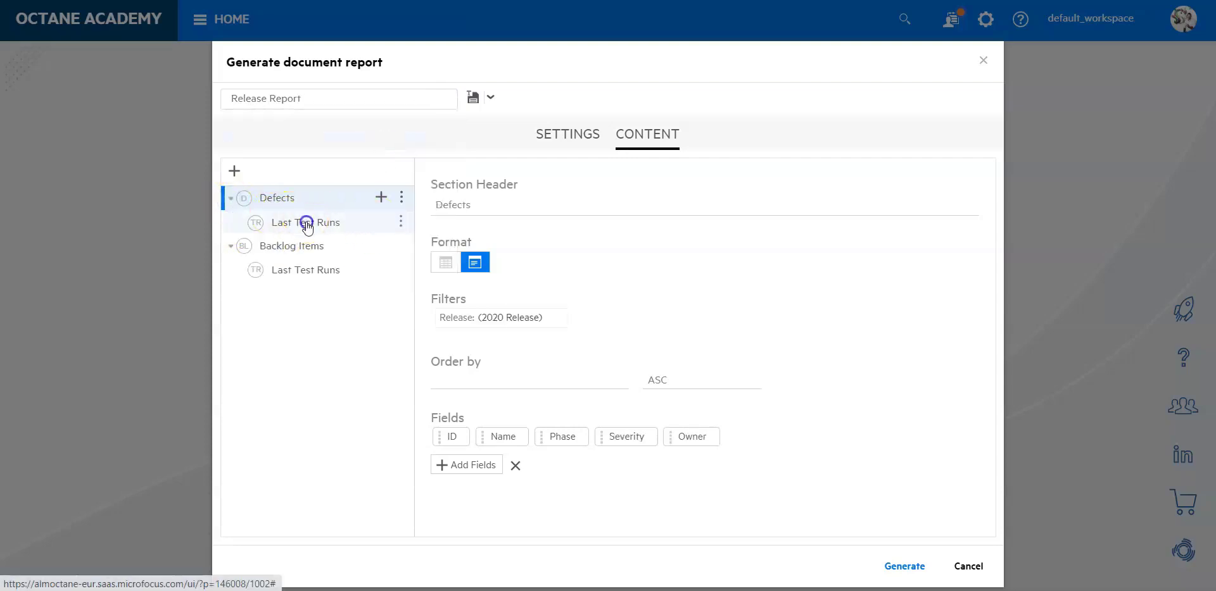
click(312, 198)
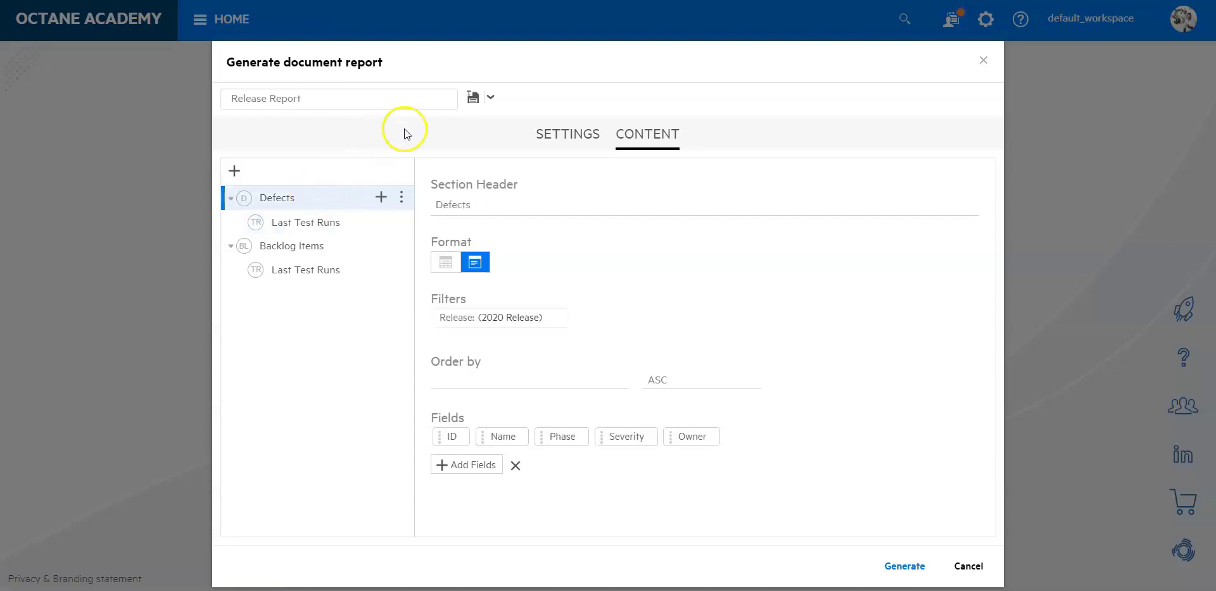
Step: Generate the PDF report after checking the Release Report template's settings, and open the generated document
click(564, 132)
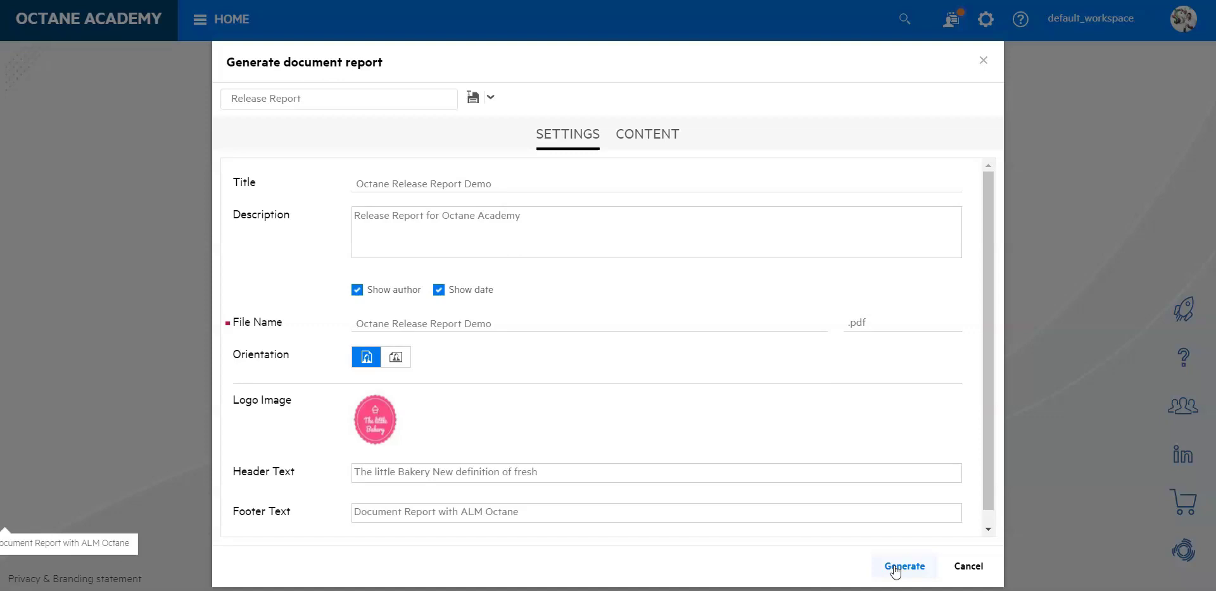
click(895, 570)
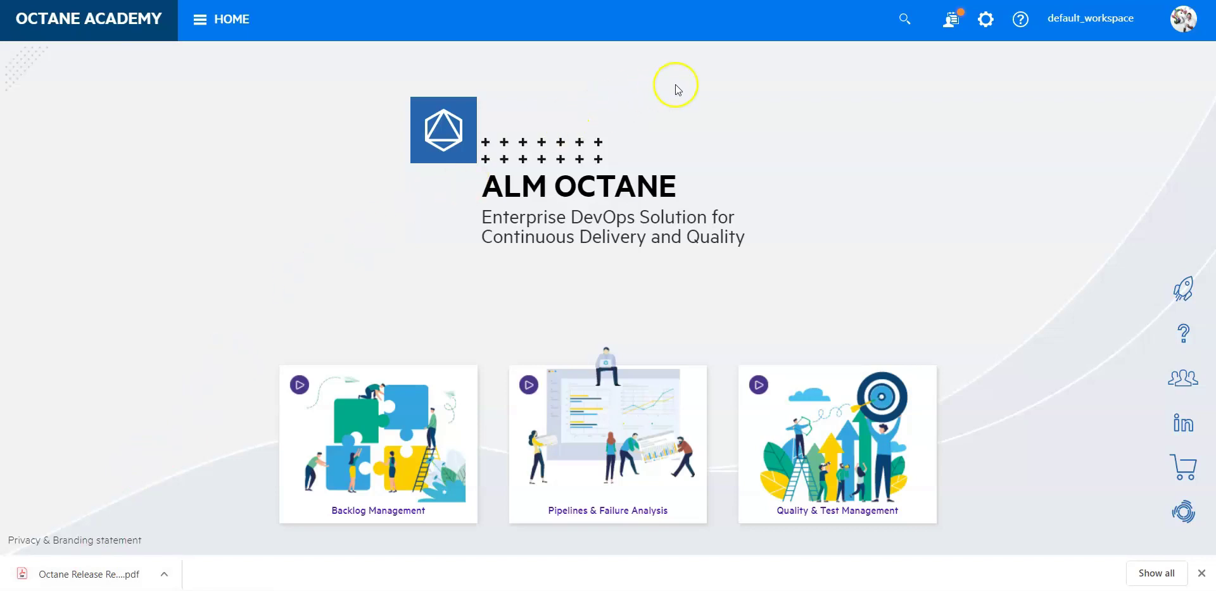
click(953, 23)
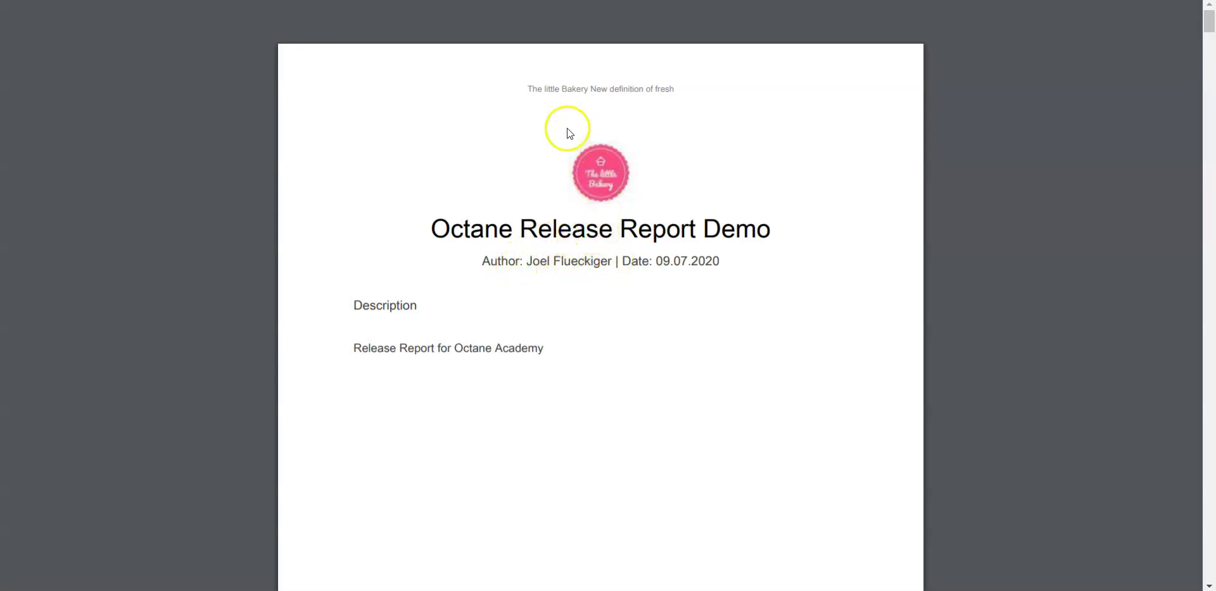
Step: Examine the generated report's title page, footer and table of contents
scroll(566, 103, down, 9)
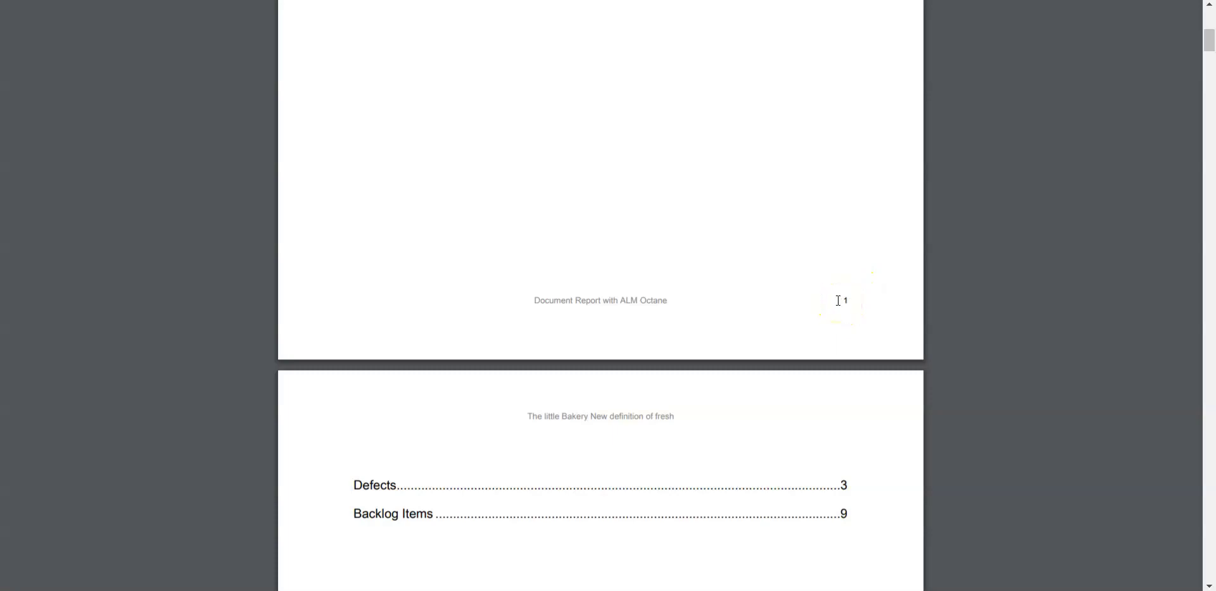
scroll(837, 300, down, 2)
scroll(838, 301, down, 2)
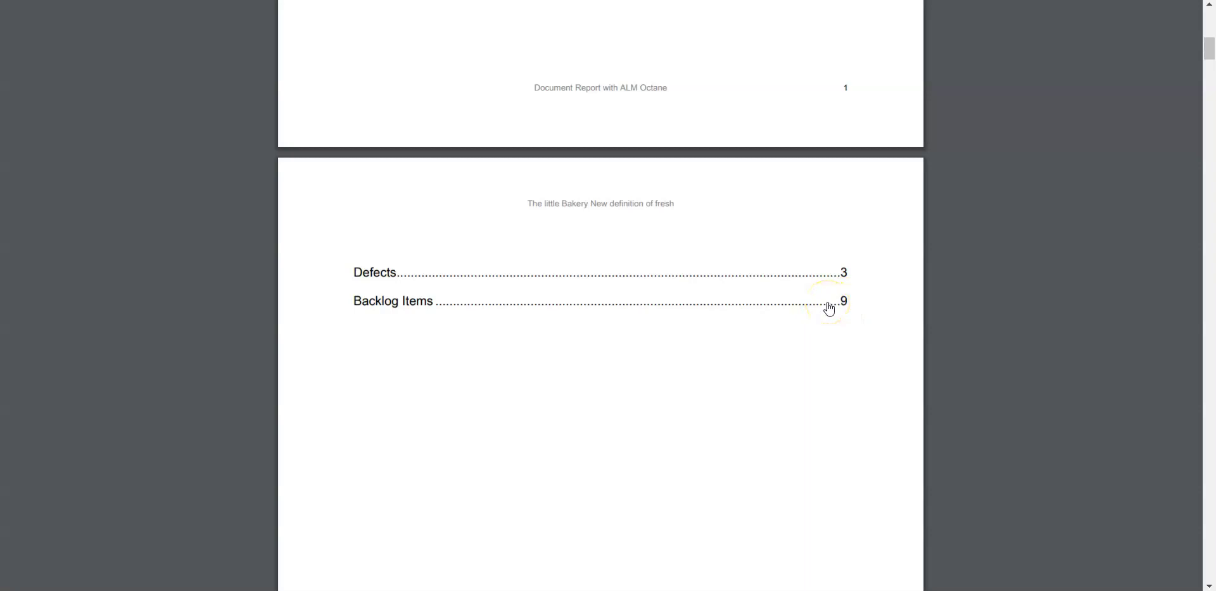
Step: Go to Backlog Items from the table of contents and examine the stories' fields and their Last Test Runs tables
click(828, 309)
scroll(828, 308, down, 10)
scroll(828, 308, down, 12)
scroll(828, 308, down, 2)
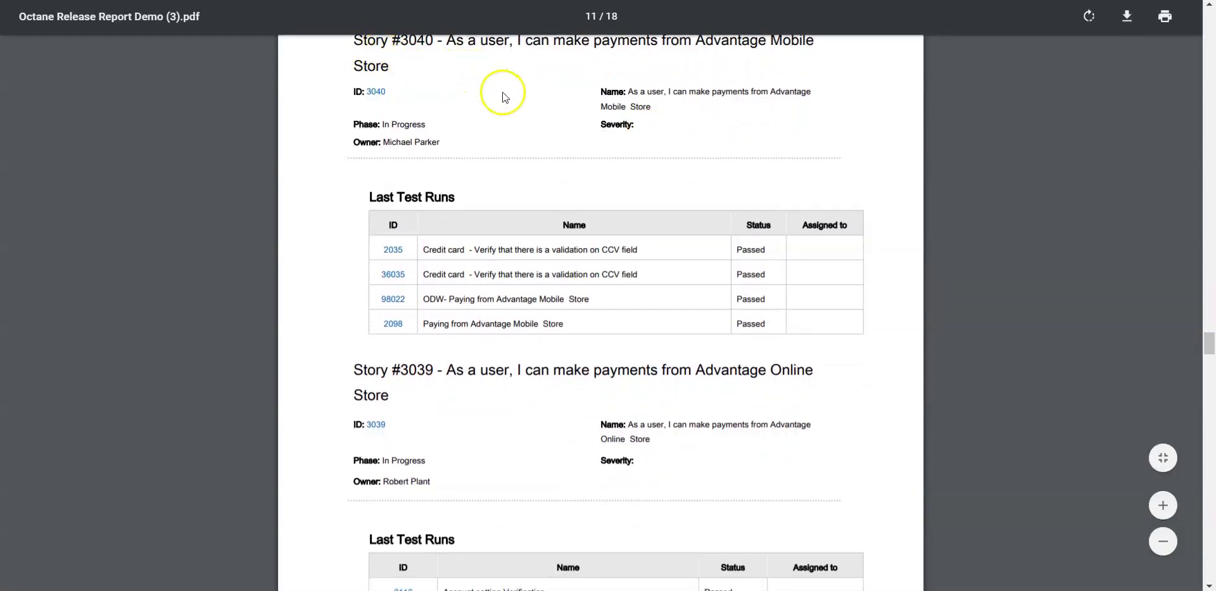
click(503, 95)
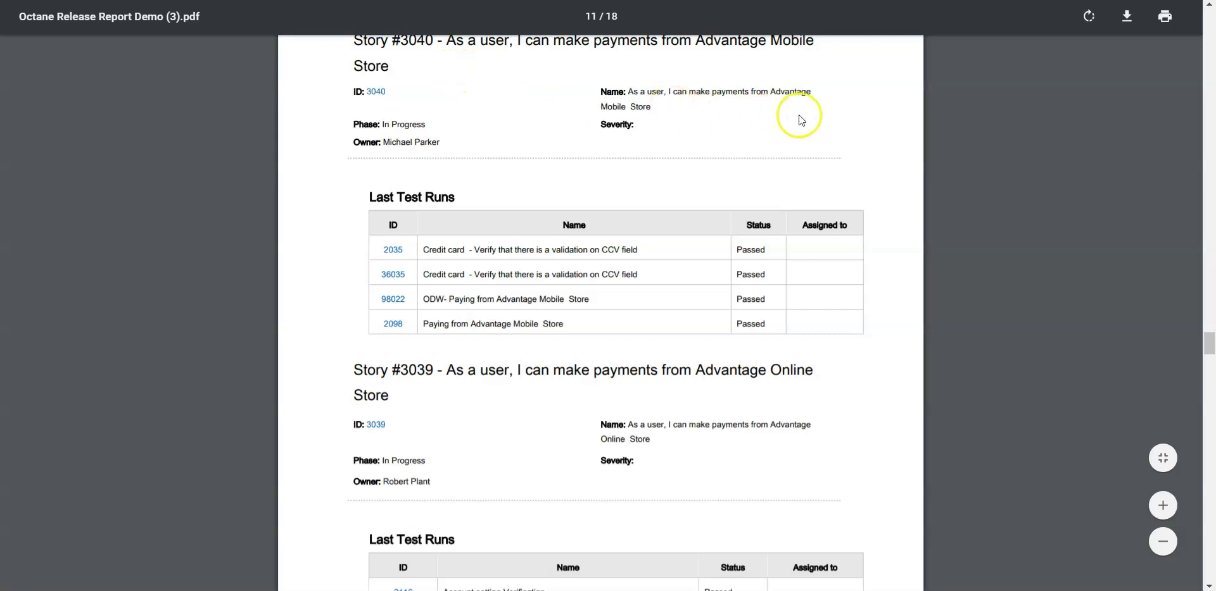
click(885, 134)
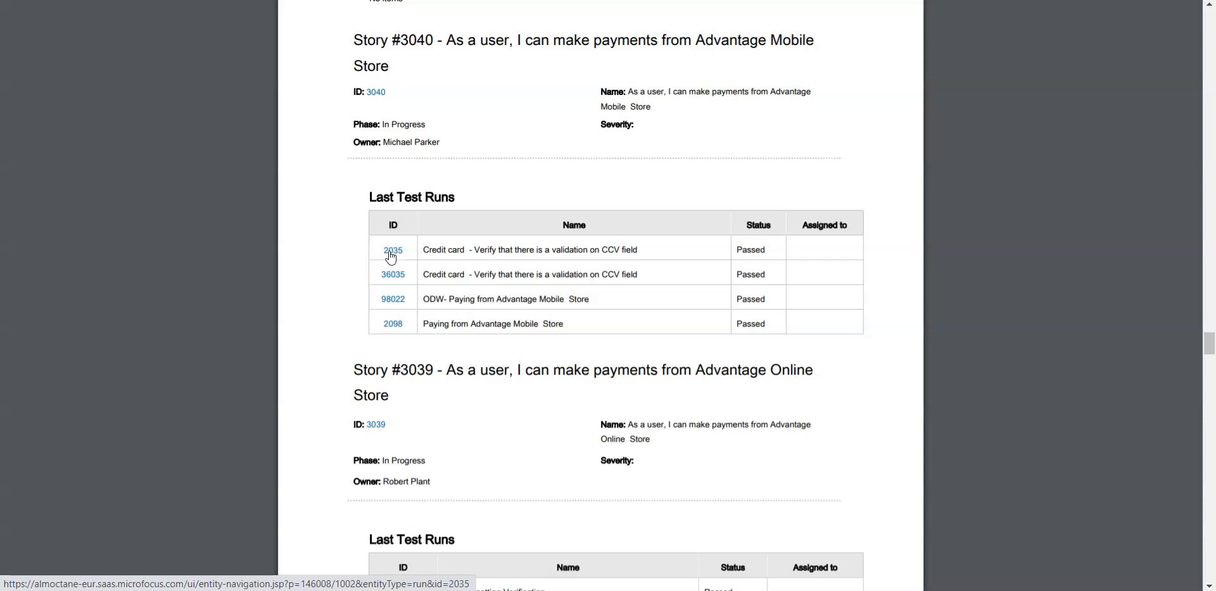
scroll(390, 256, down, 3)
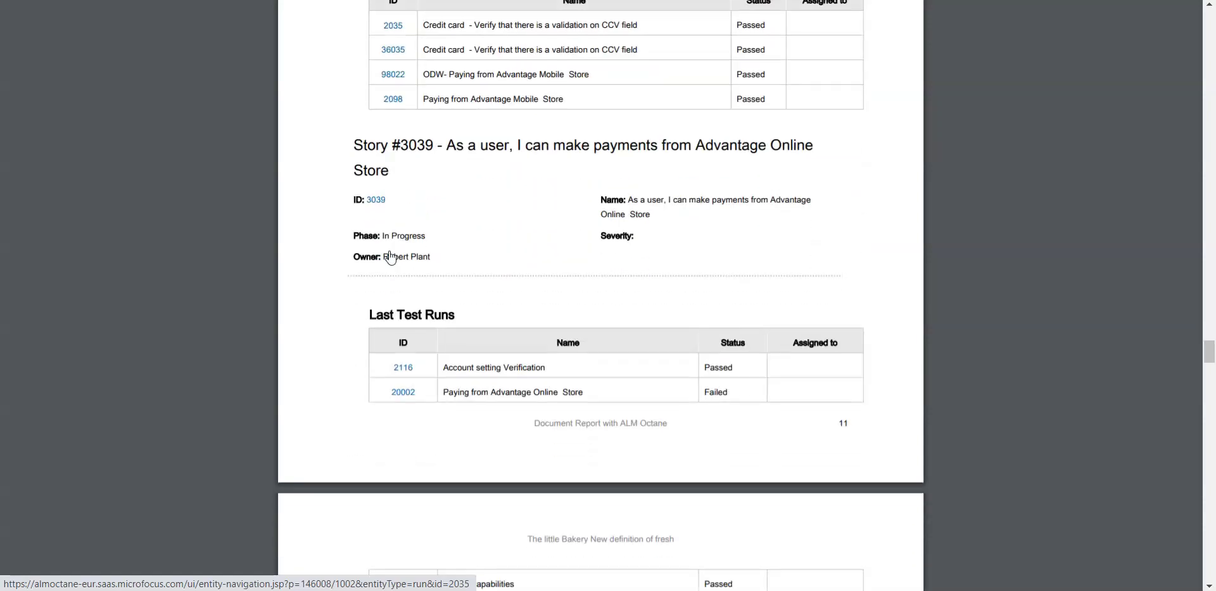
scroll(391, 257, down, 2)
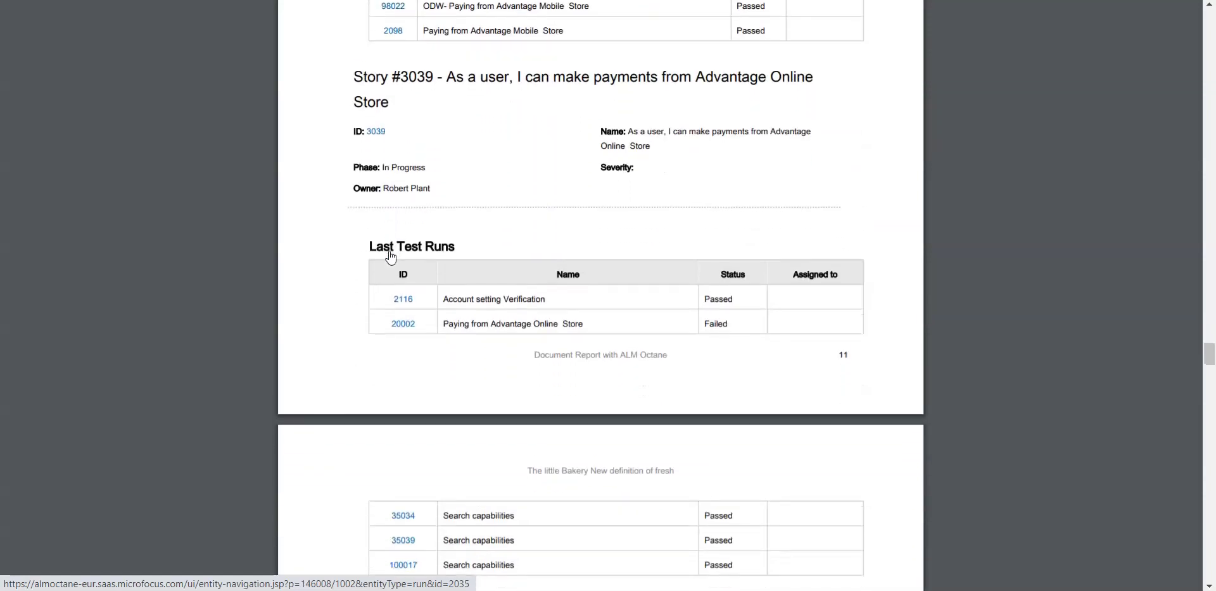
scroll(391, 257, down, 1)
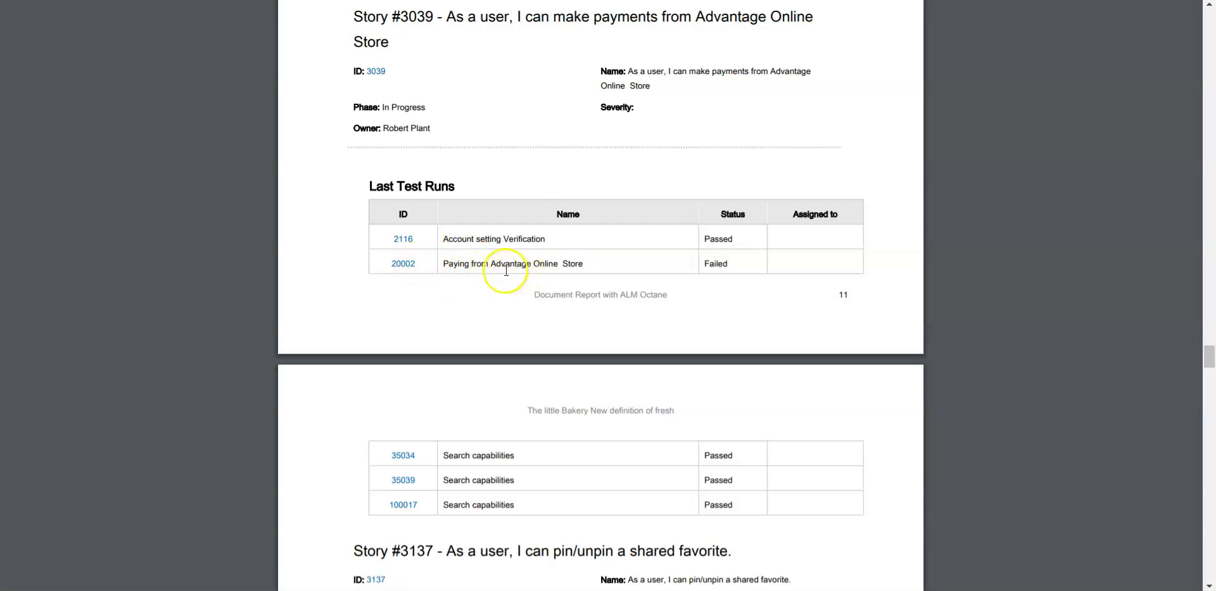
Step: Open the failed test run 20002 from the report in ALM Octane and inspect its linked defect
click(401, 266)
right_click(401, 266)
click(351, 274)
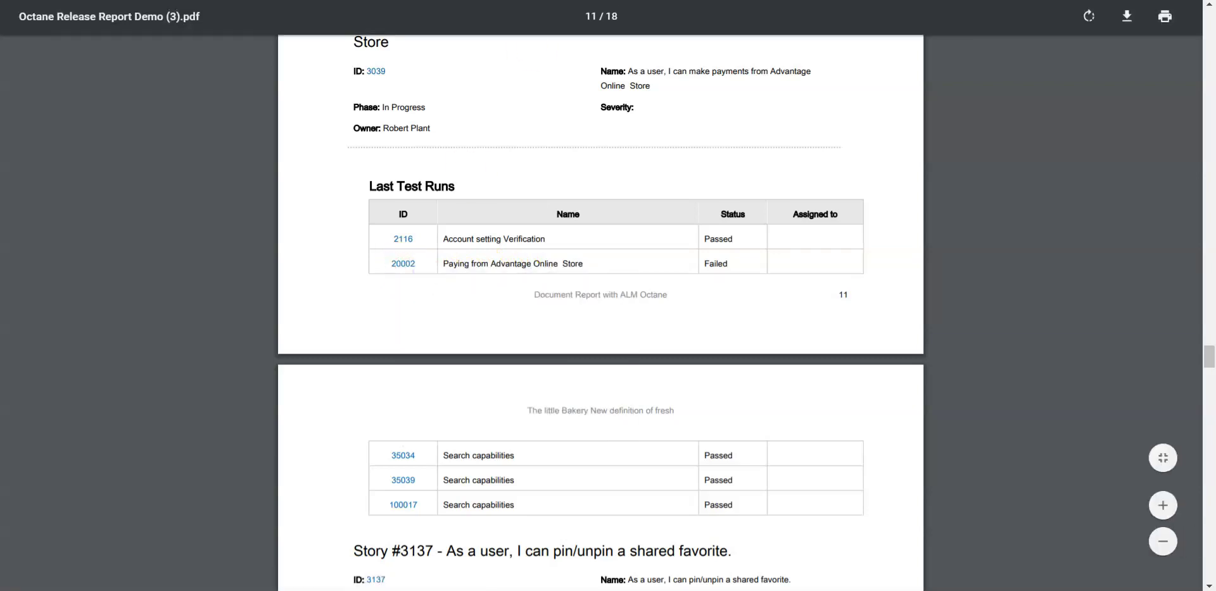
key(ctrl+Tab)
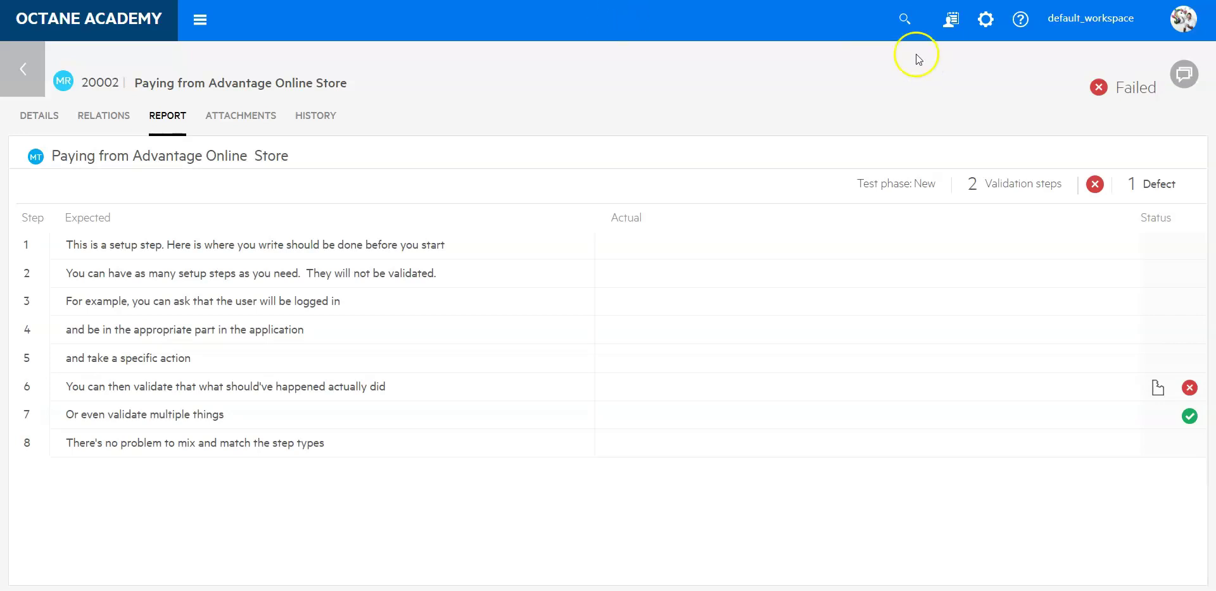
click(1149, 187)
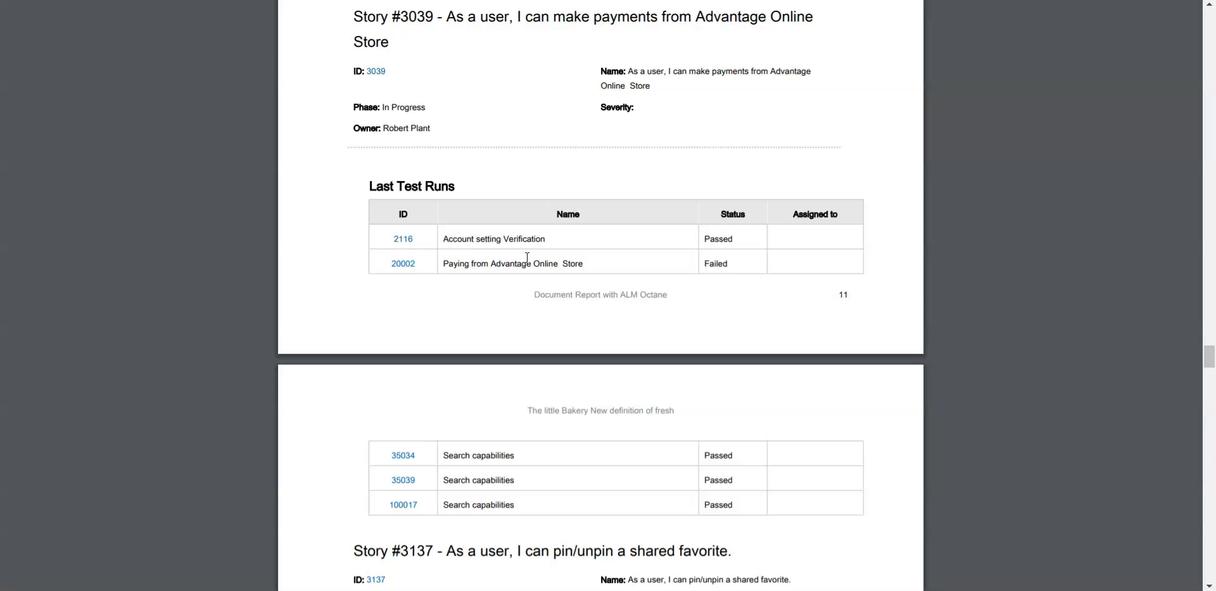
click(456, 233)
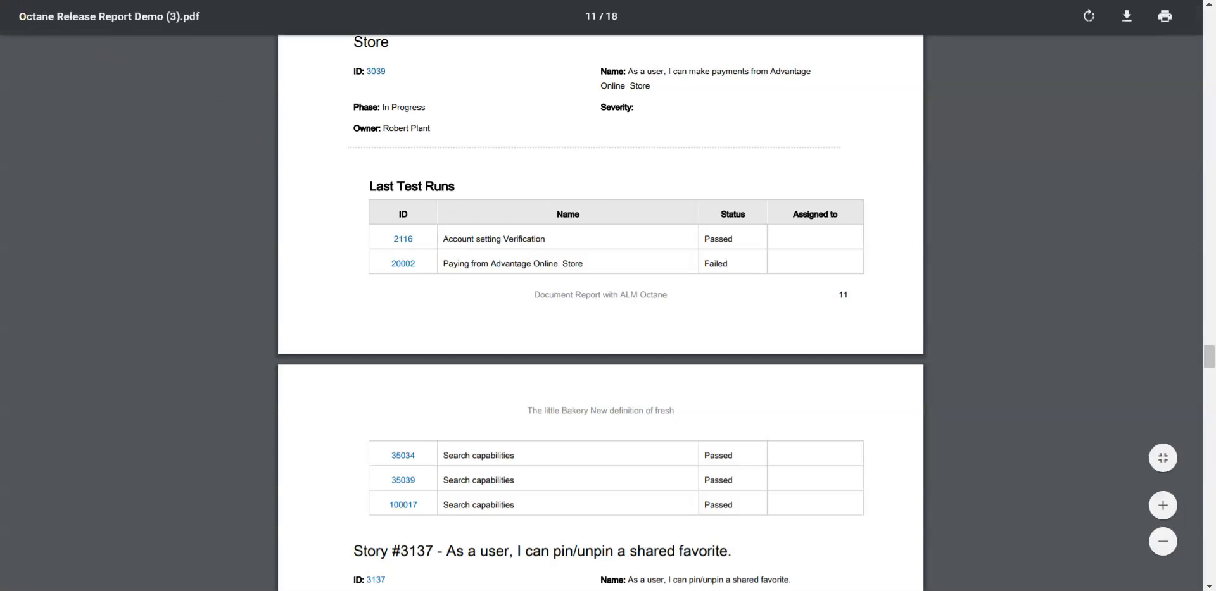